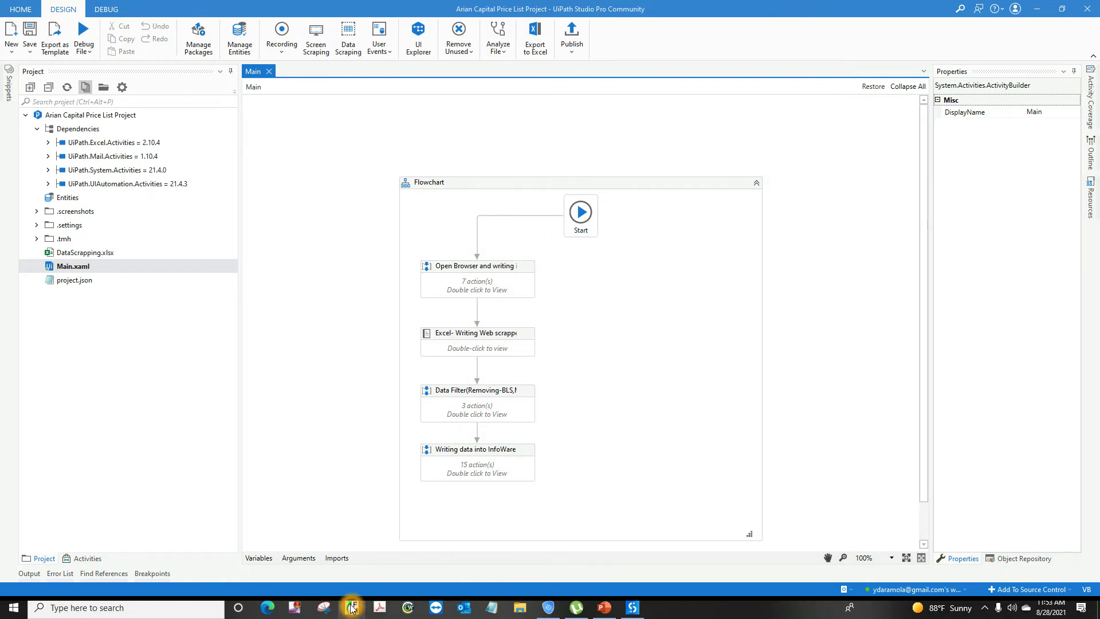
Switch to the Price List Robot presentation in PowerPoint and review the listed price-update steps.
{"action": "left_click", "coordinate": [605, 611]}
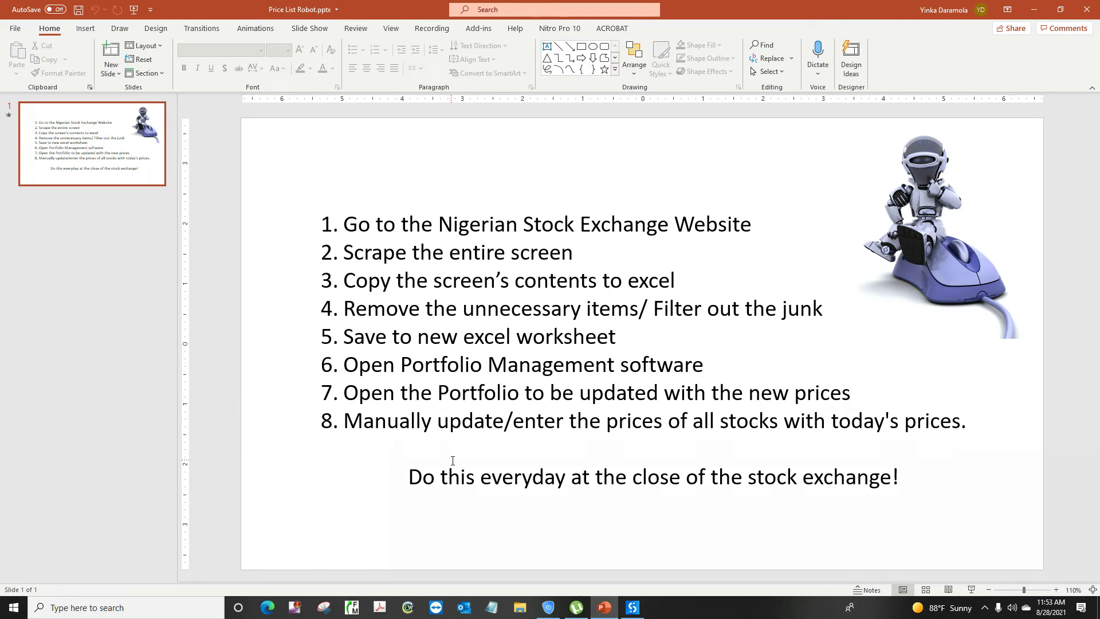
{"action": "left_click", "coordinate": [426, 472]}
Switch to Fund Manager and view the investments in the Cryptocurrency Portfolio, including Ethereum and Bitcoin.
{"action": "left_click", "coordinate": [352, 608]}
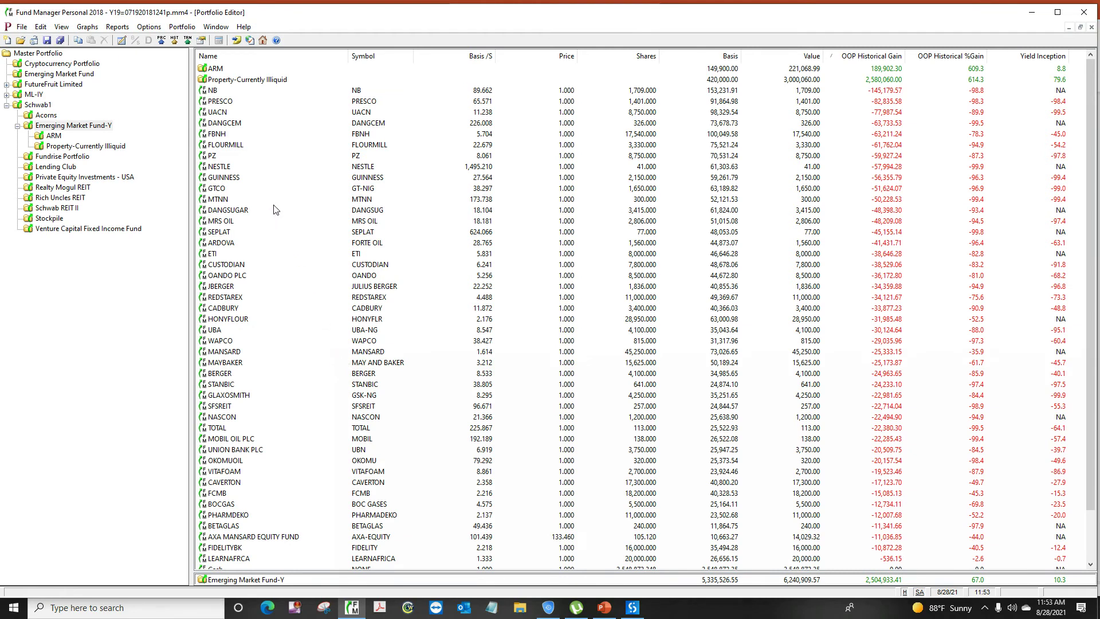
{"action": "left_click", "coordinate": [138, 140]}
{"action": "double_click", "coordinate": [251, 160]}
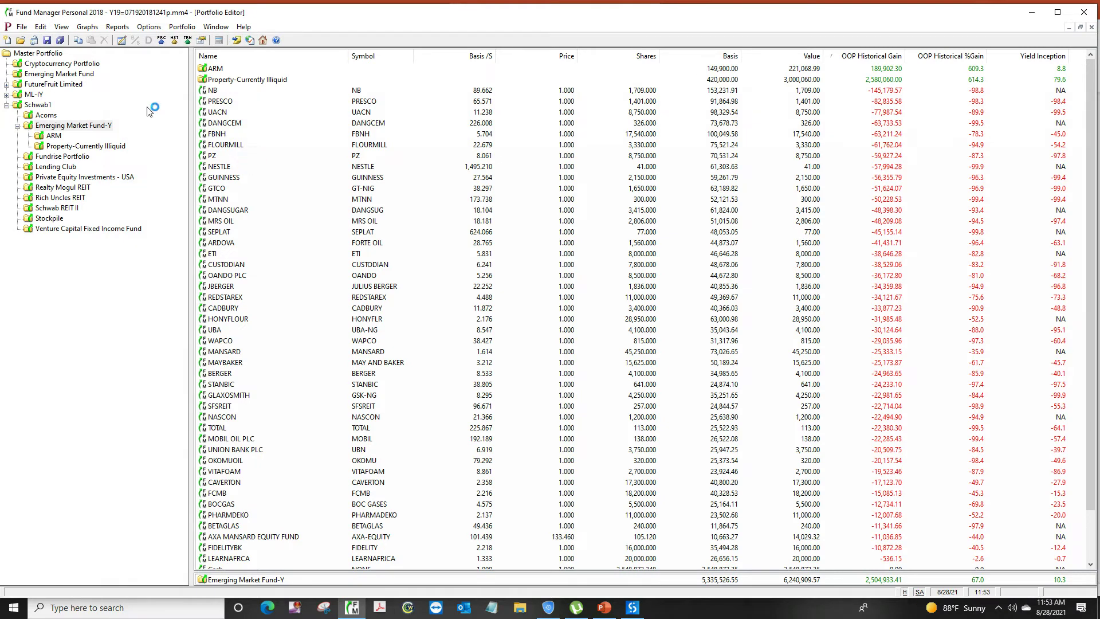
{"action": "left_click", "coordinate": [63, 64]}
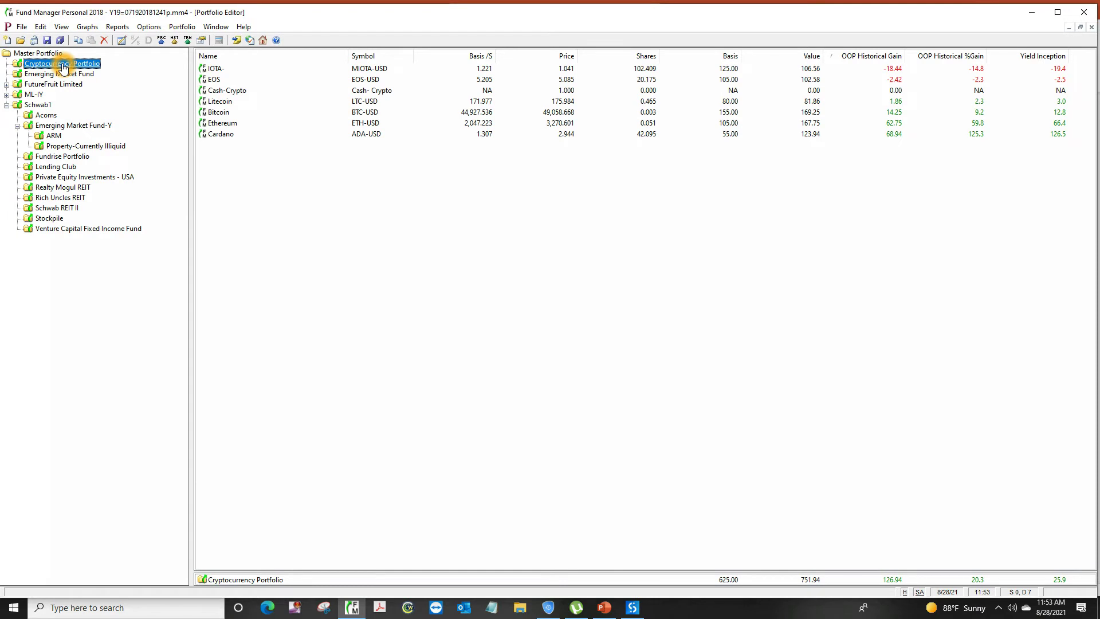
{"action": "left_click", "coordinate": [223, 121]}
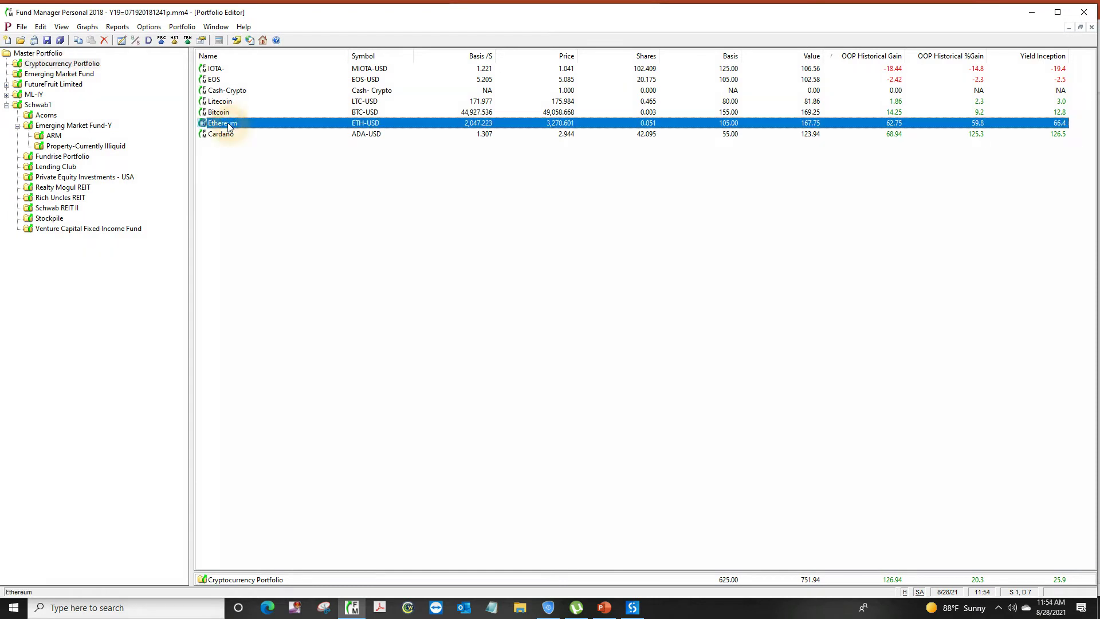
{"action": "left_click", "coordinate": [237, 113]}
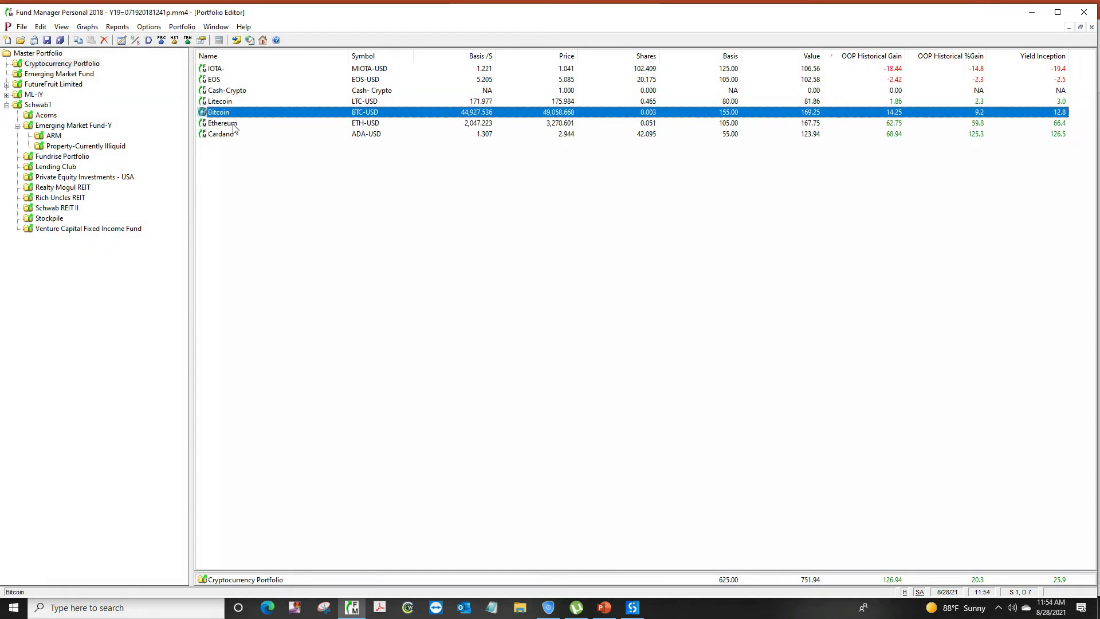
Retrieve the selected historical prices for the Cryptocurrency Portfolio and check the Cardano and Ethereum rows.
{"action": "right_click", "coordinate": [67, 68]}
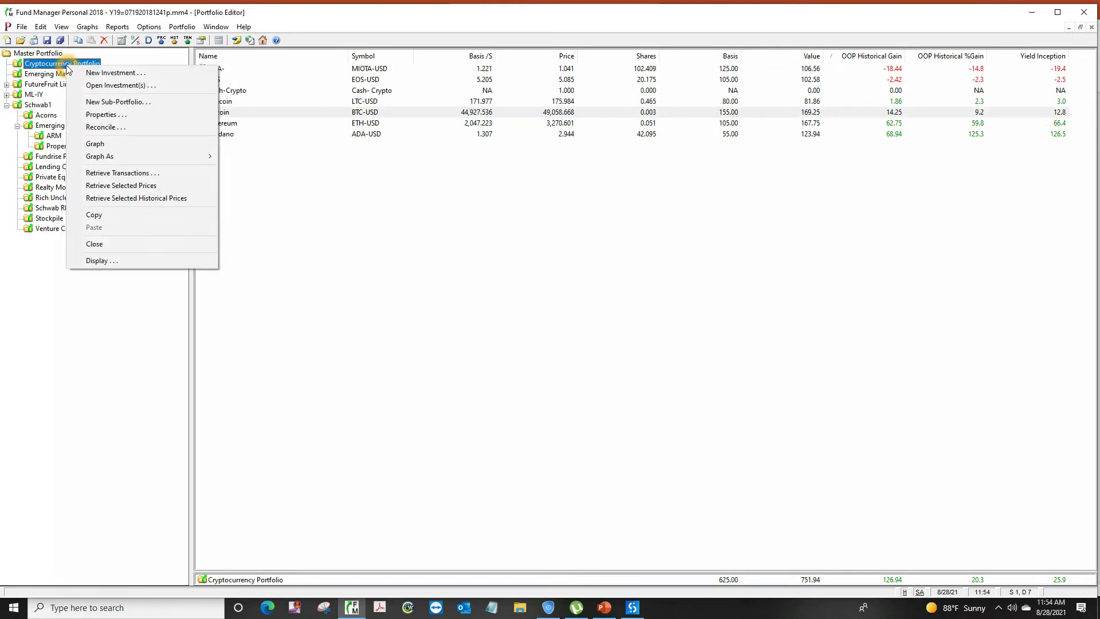
{"action": "left_click", "coordinate": [108, 198]}
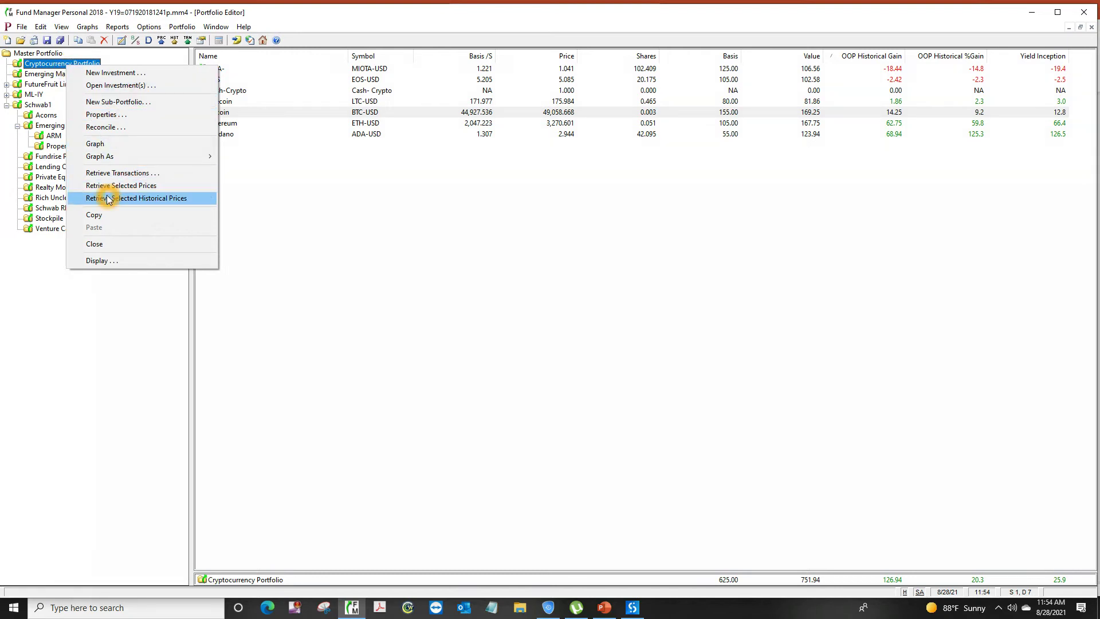
{"action": "left_click", "coordinate": [499, 331]}
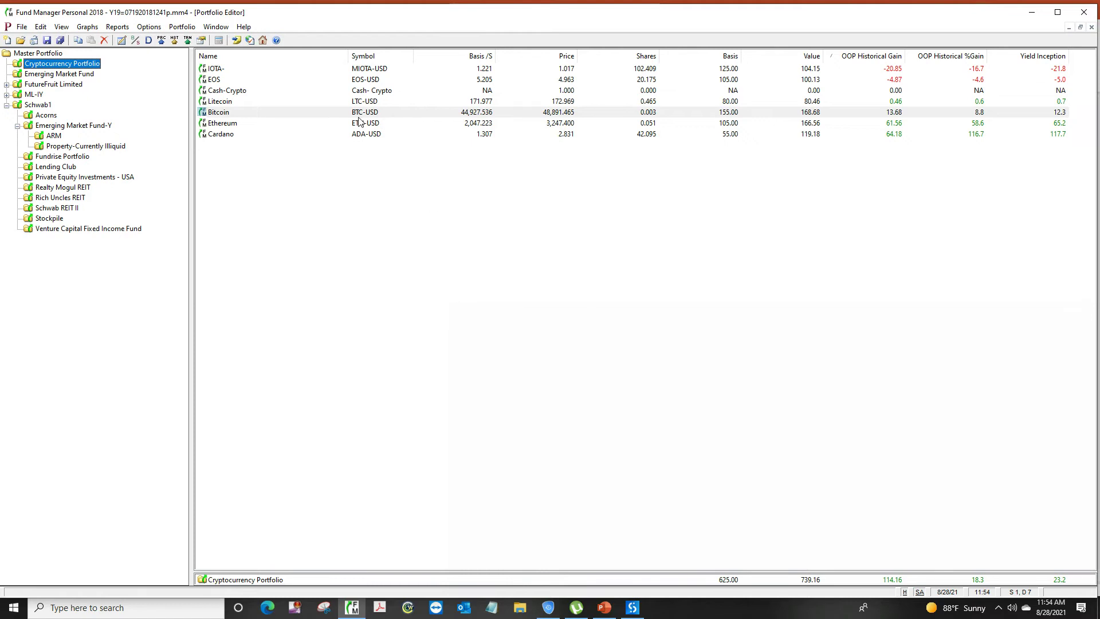
{"action": "left_click", "coordinate": [358, 136]}
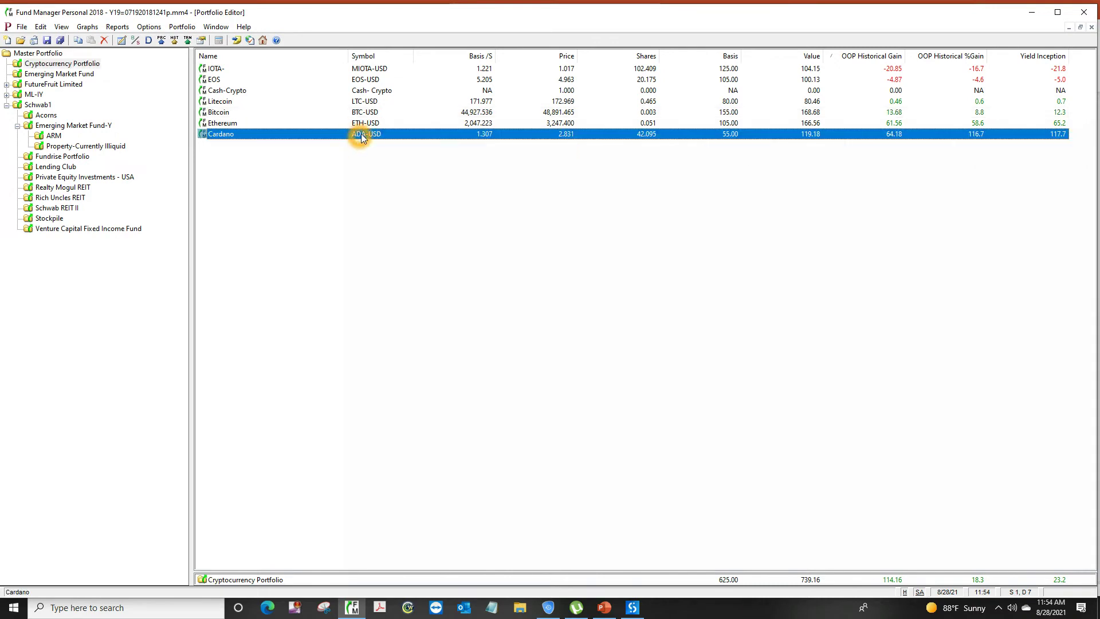
{"action": "left_click", "coordinate": [367, 124]}
Open the single price update for multiple investments from the NB holding in Emerging Market Fund-Y.
{"action": "left_click", "coordinate": [73, 125]}
{"action": "left_click", "coordinate": [509, 124]}
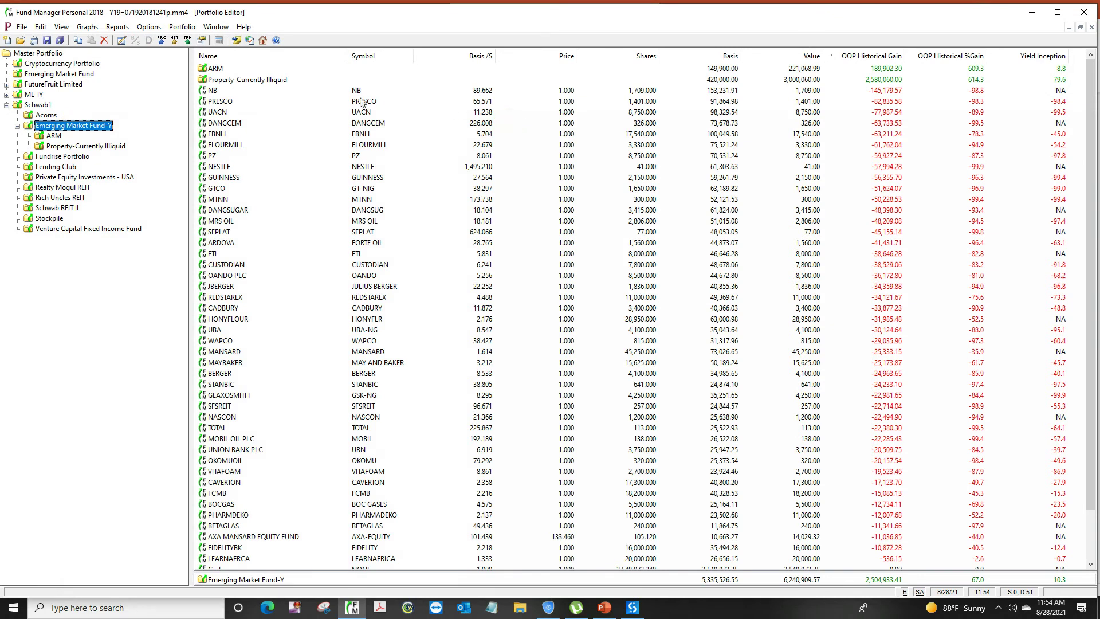
{"action": "left_click", "coordinate": [255, 100]}
{"action": "left_click", "coordinate": [351, 92]}
{"action": "right_click", "coordinate": [351, 93]}
{"action": "mouse_move", "coordinate": [446, 128]}
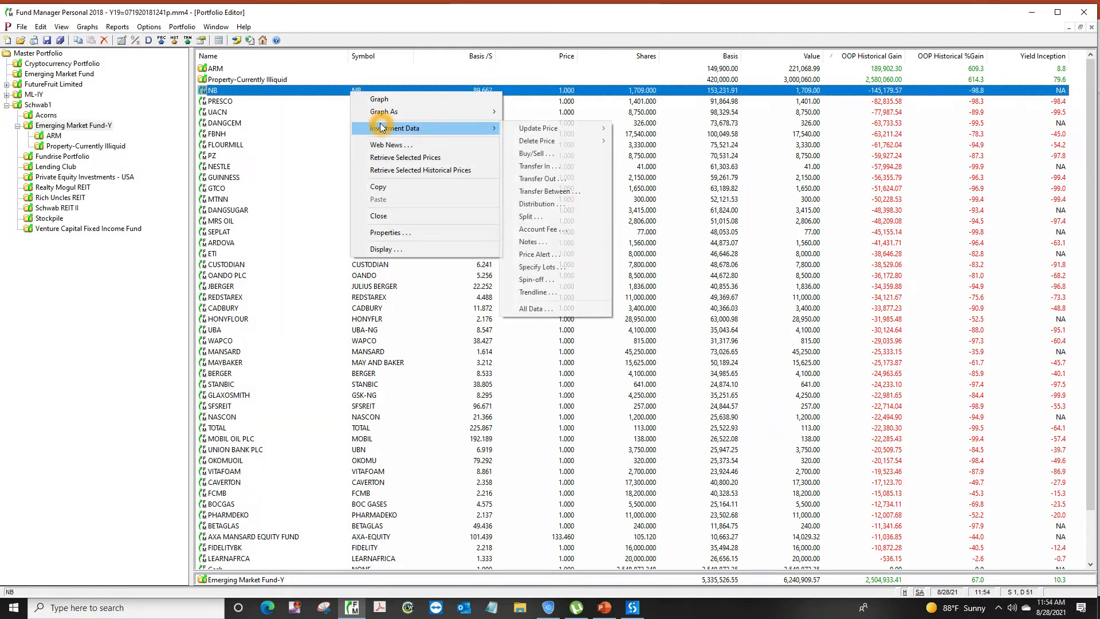
{"action": "mouse_move", "coordinate": [580, 131]}
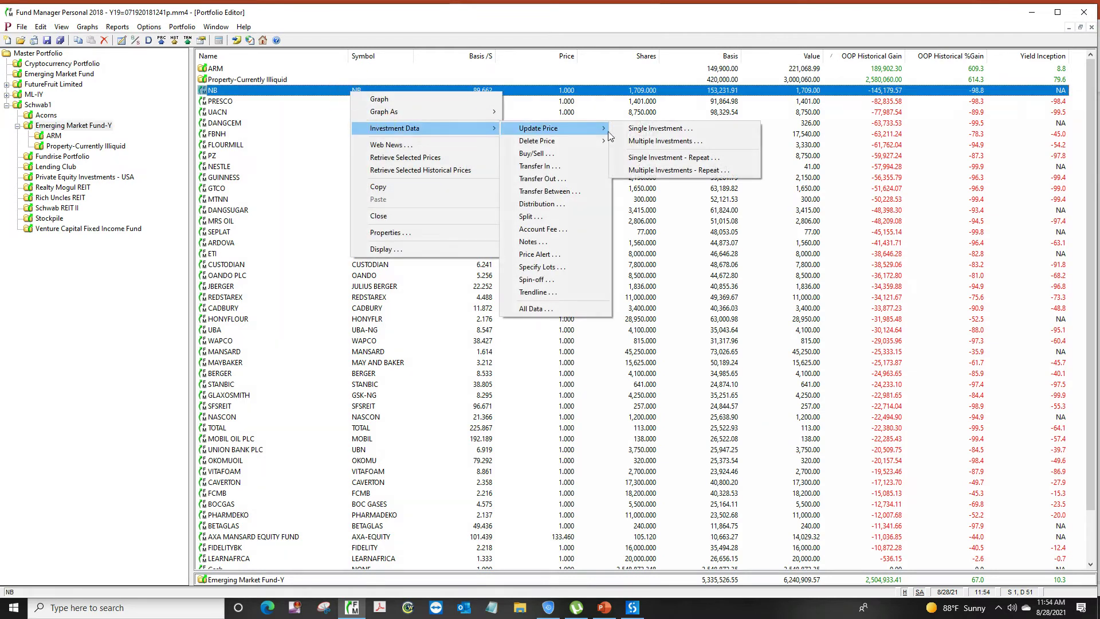
{"action": "left_click", "coordinate": [642, 141]}
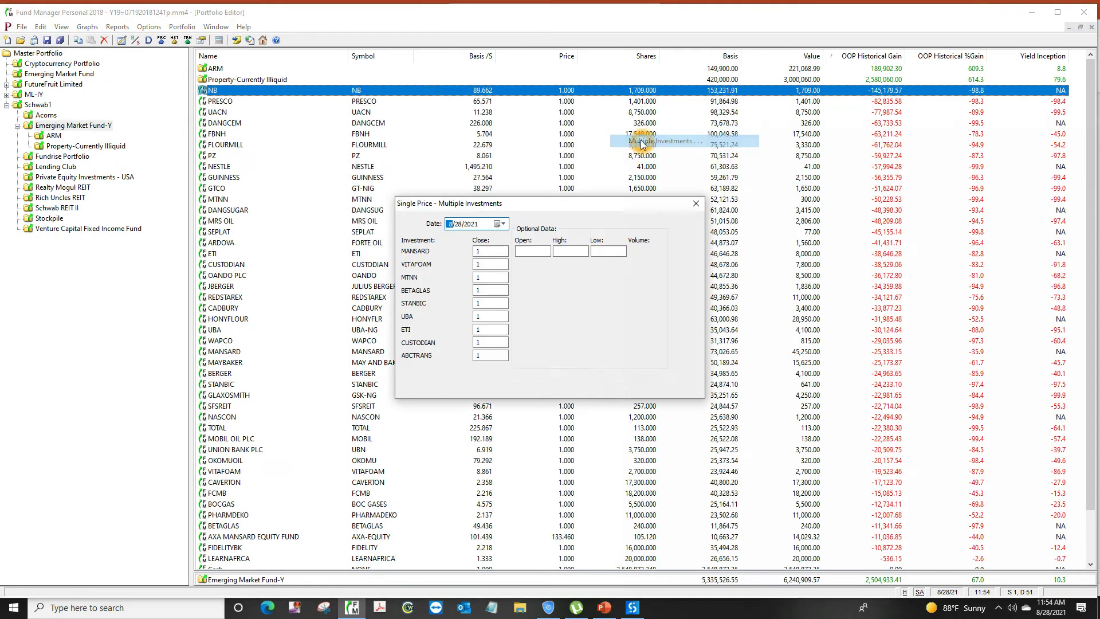
{"action": "left_click", "coordinate": [491, 252]}
{"action": "left_click", "coordinate": [485, 280]}
{"action": "left_click", "coordinate": [485, 305]}
{"action": "left_click", "coordinate": [484, 342]}
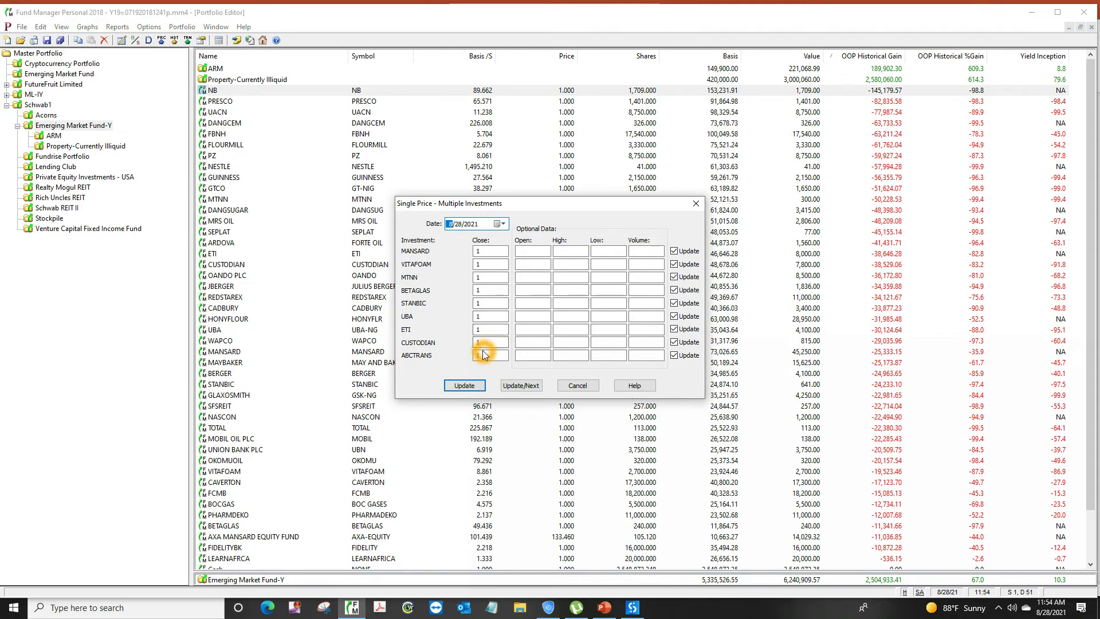
{"action": "left_click", "coordinate": [493, 251]}
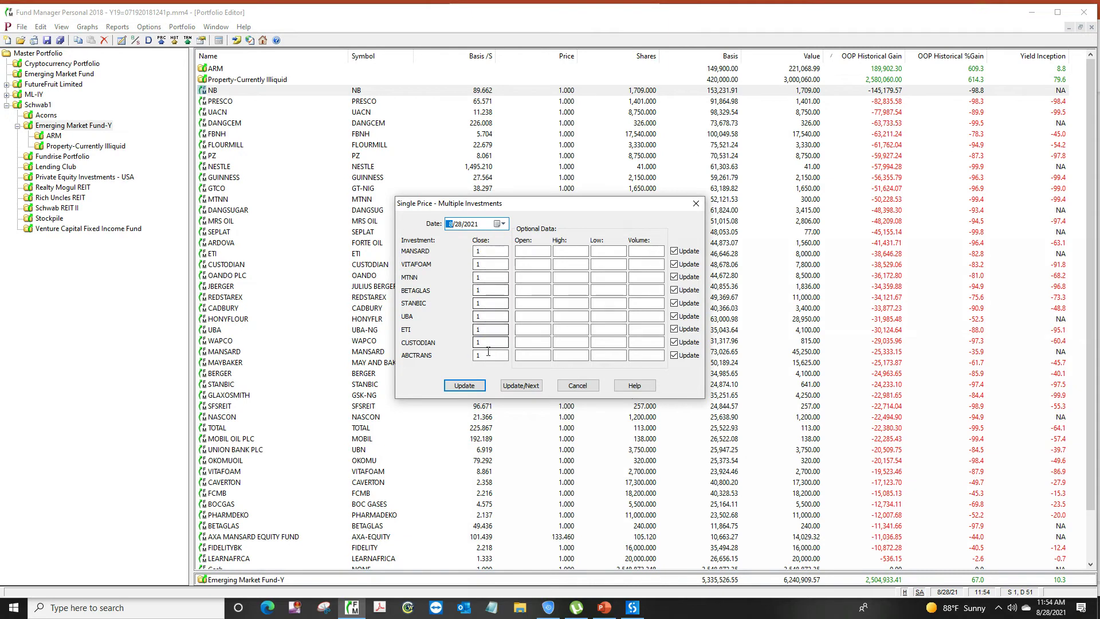
{"action": "left_click", "coordinate": [494, 251]}
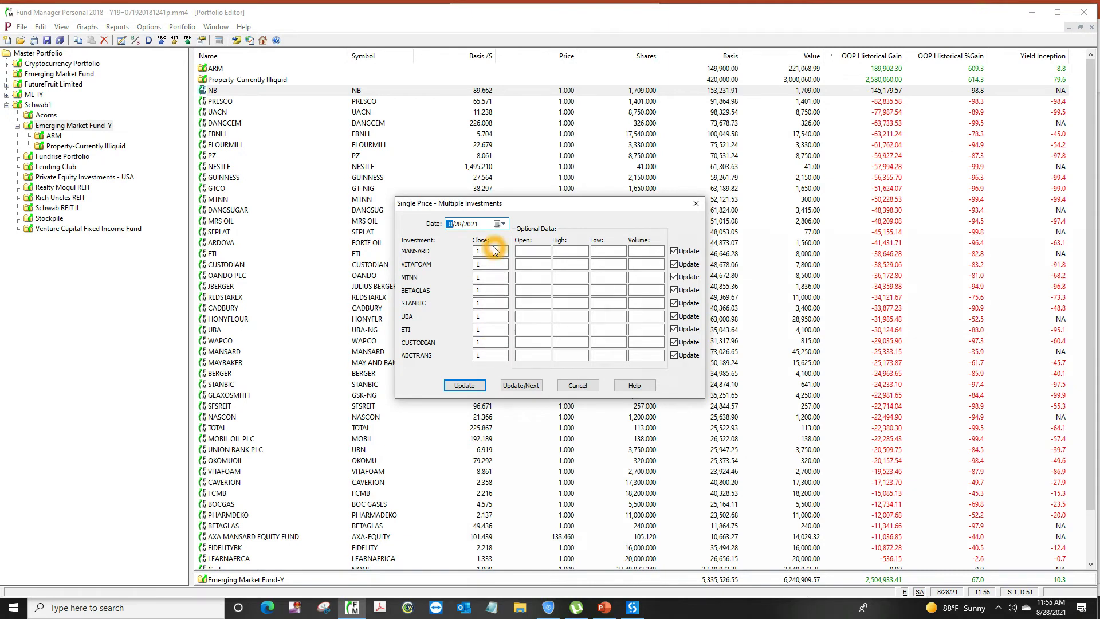
{"action": "left_click", "coordinate": [489, 251]}
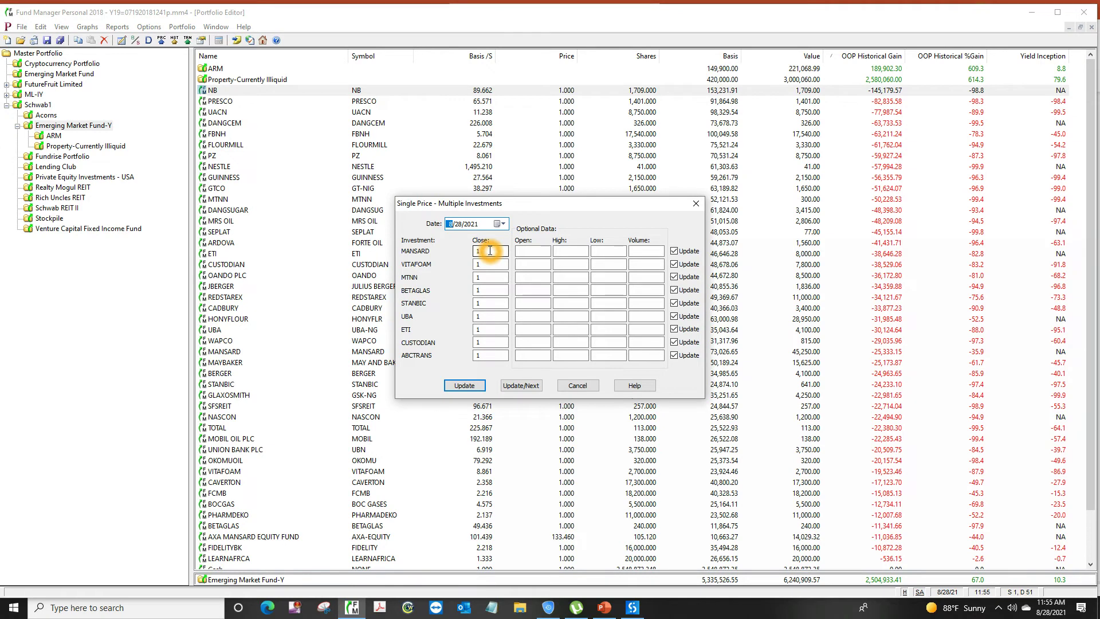
Set the closing prices of MANSARD to 5, VITAFOAM to 2, MTNN to 3.2 and BETAGLAS to 1, and apply the update.
{"action": "double_click", "coordinate": [489, 251]}
{"action": "type", "text": "5"}
{"action": "double_click", "coordinate": [487, 263]}
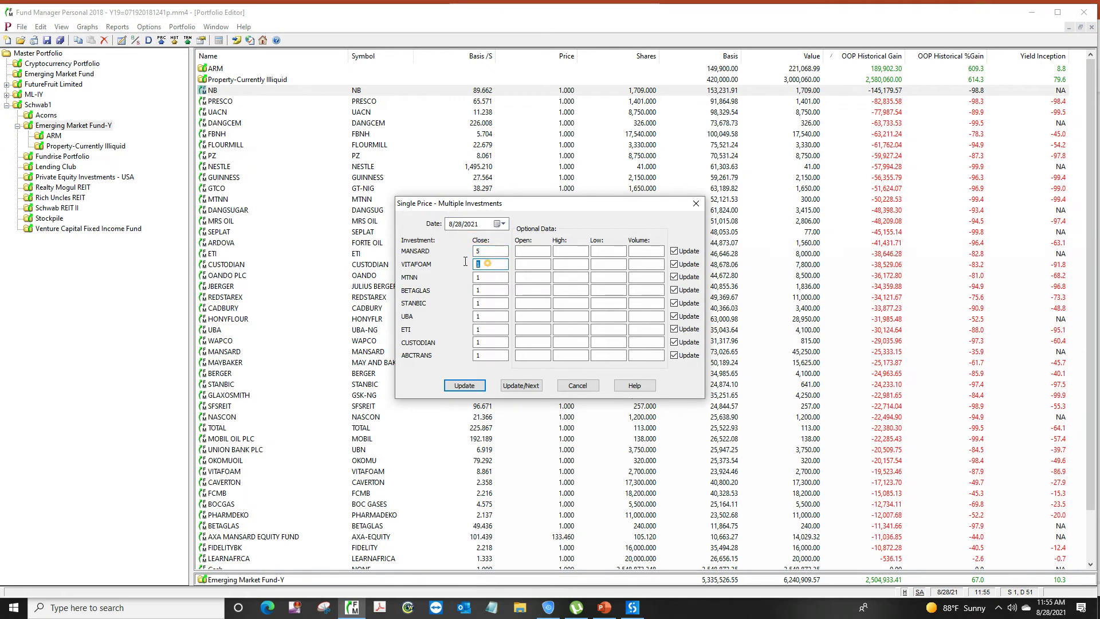
{"action": "type", "text": "2"}
{"action": "double_click", "coordinate": [484, 277]}
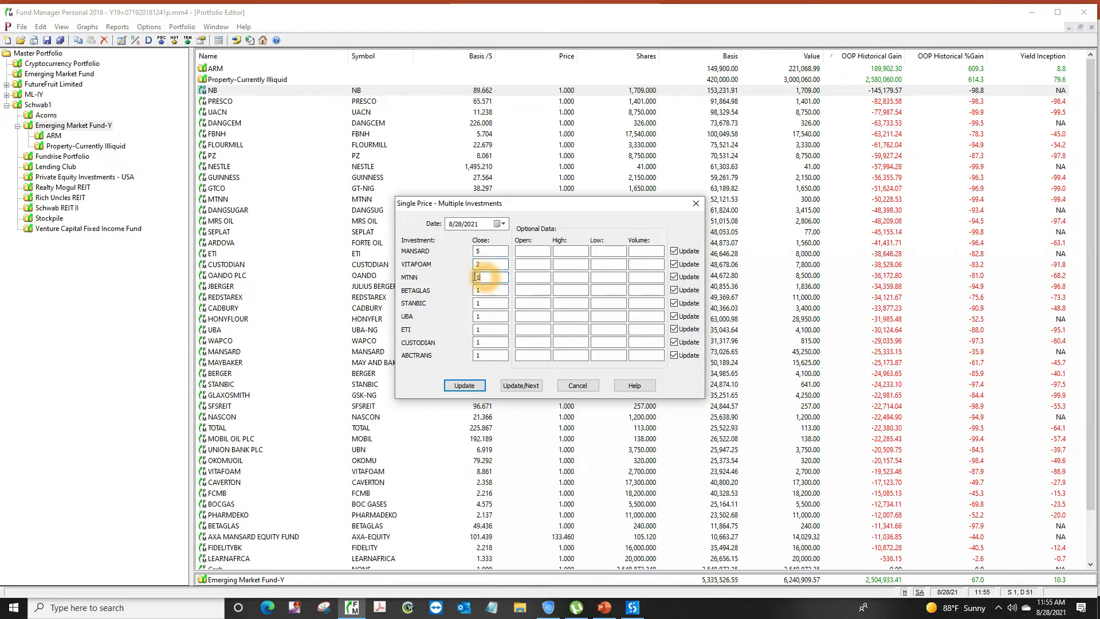
{"action": "type", "text": "3.2"}
{"action": "double_click", "coordinate": [492, 291]}
{"action": "type", "text": "1"}
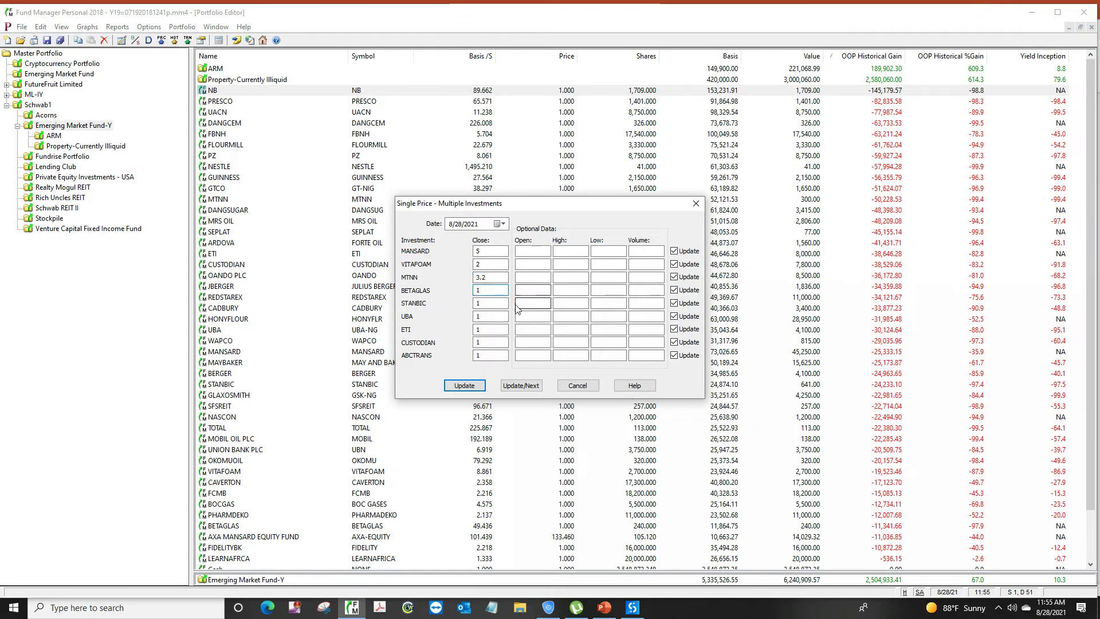
{"action": "left_click", "coordinate": [473, 387]}
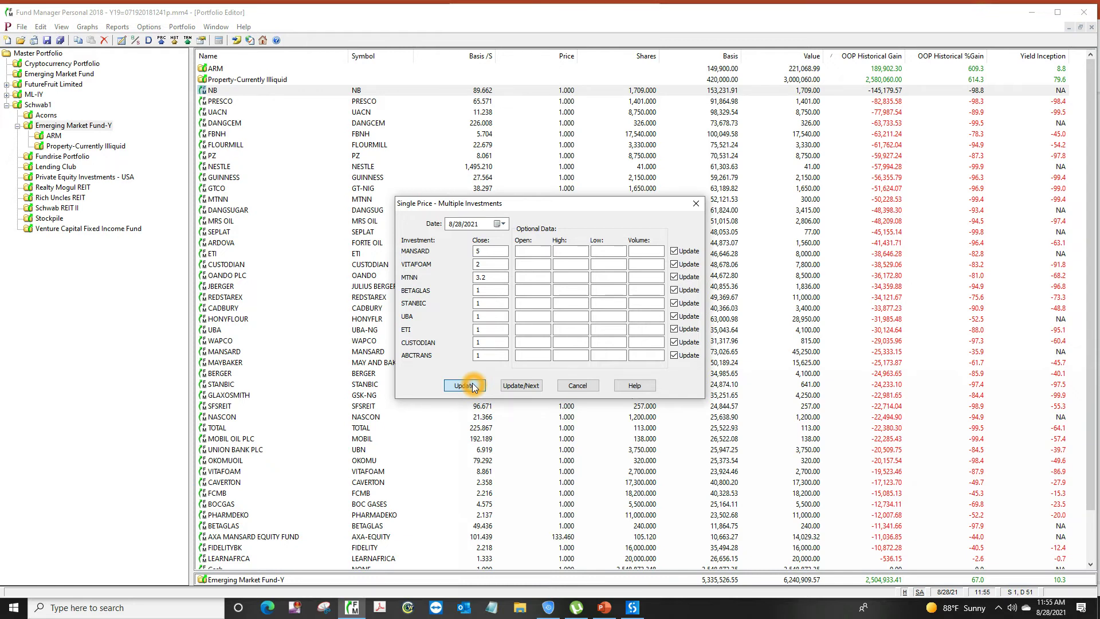
{"action": "left_click", "coordinate": [464, 386]}
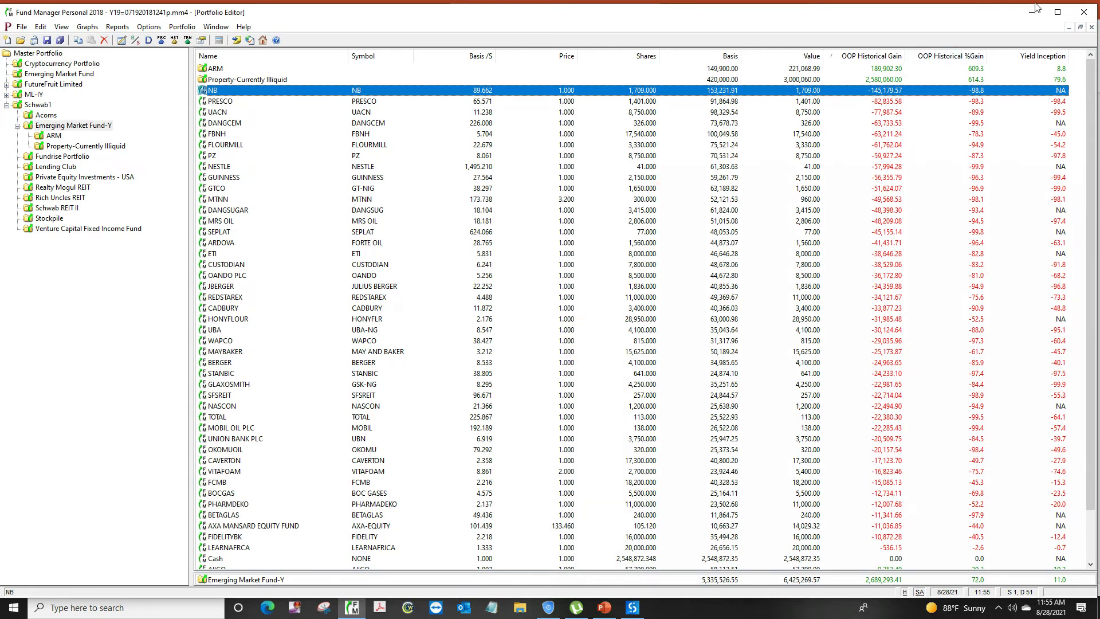
Leave Fund Manager for the PowerPoint slide and point out its first item about the Nigerian Stock Exchange website.
{"action": "left_click", "coordinate": [1080, 13]}
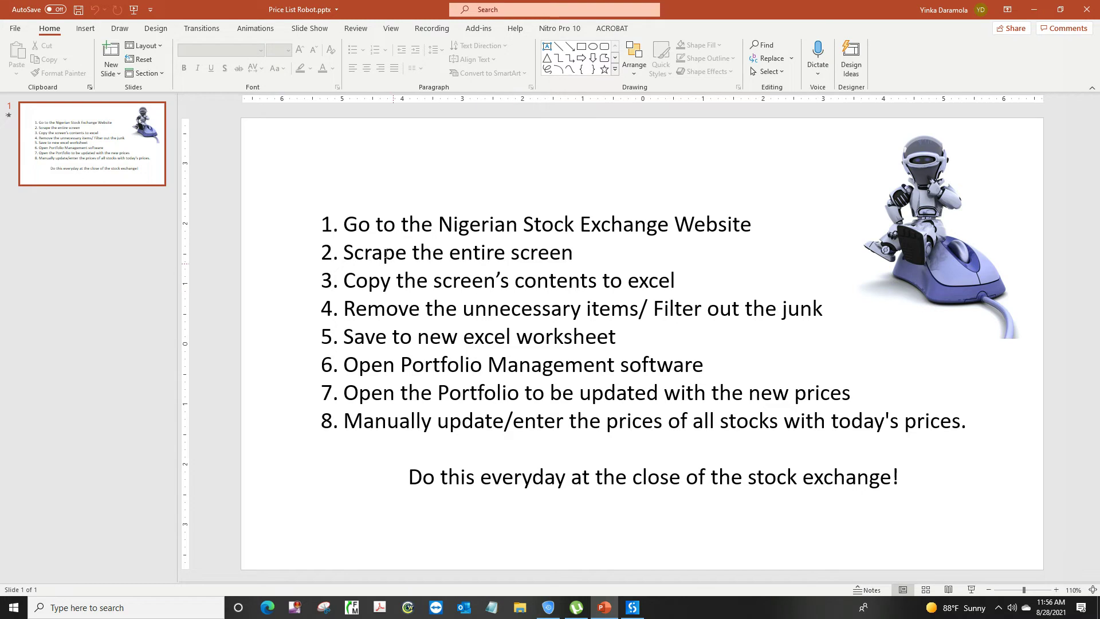
{"action": "left_click", "coordinate": [357, 226]}
{"action": "left_click_drag", "start_coordinate": [344, 223], "coordinate": [579, 225]}
{"action": "left_click", "coordinate": [544, 172]}
Launch Google Chrome and load the Equities Price List page at ngxgroup.com/exchange/data/equities-price-list/.
{"action": "left_click", "coordinate": [136, 606]}
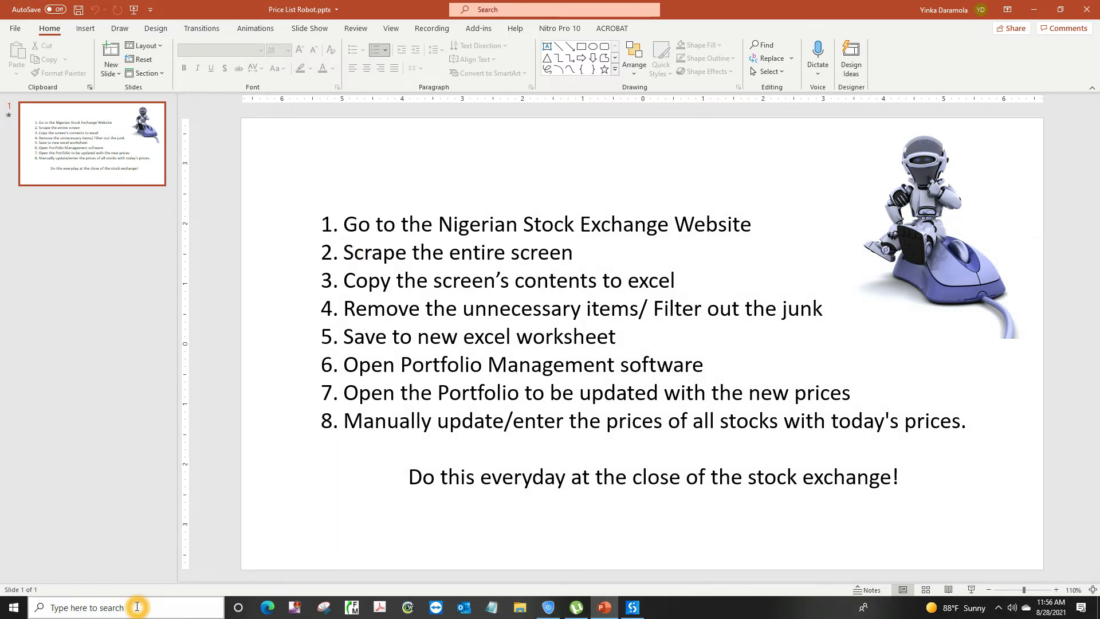
{"action": "type", "text": "ch"}
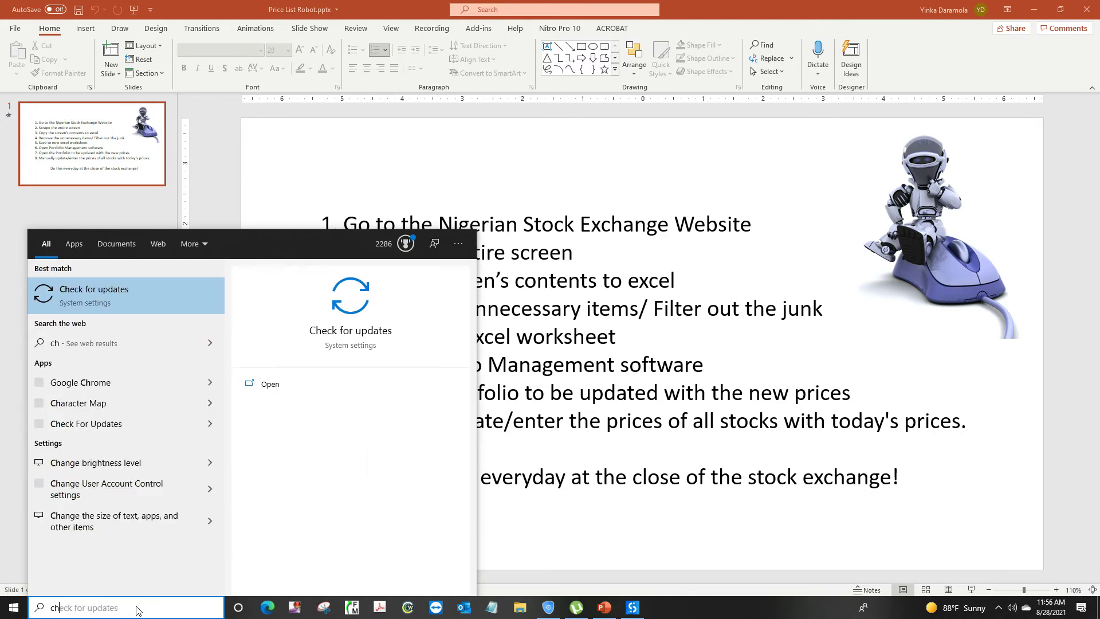
{"action": "type", "text": "ro"}
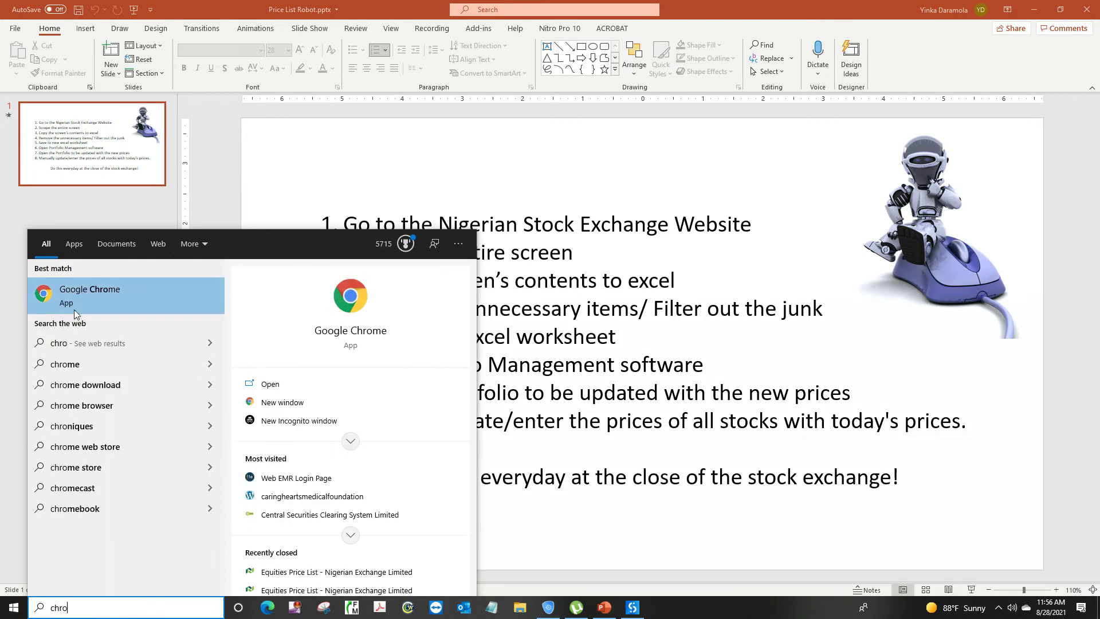
{"action": "left_click", "coordinate": [74, 310]}
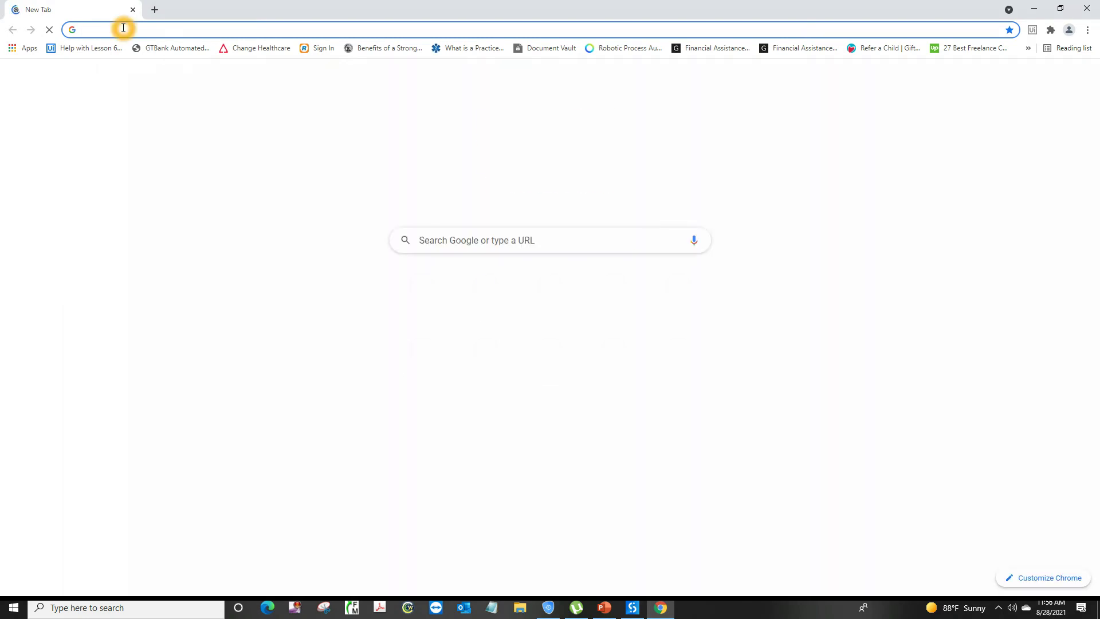
{"action": "type", "text": "ng"}
{"action": "left_click", "coordinate": [171, 52]}
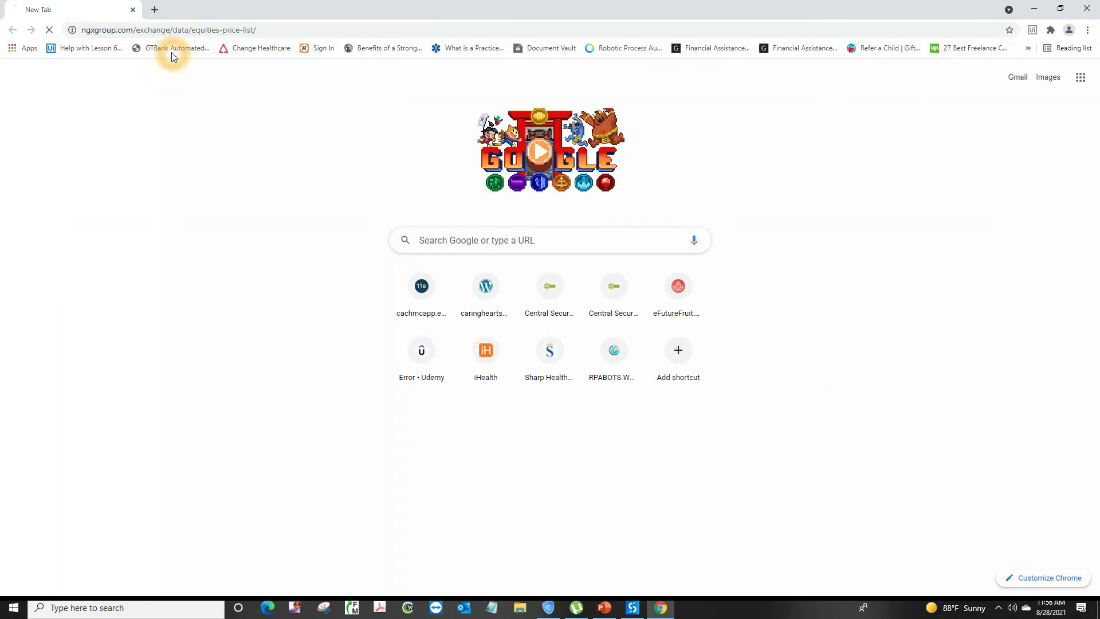
{"action": "left_click", "coordinate": [259, 163]}
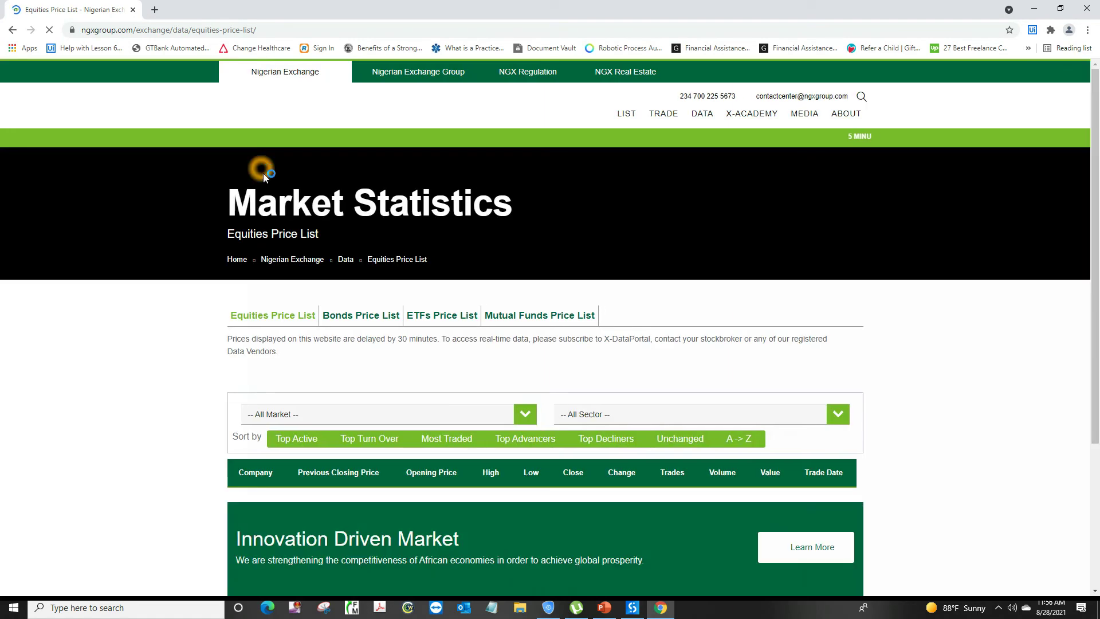
Show all entries in the Equities Price List table and look through the listed companies' prices.
{"action": "scroll", "coordinate": [426, 309], "scroll_direction": "down", "scroll_amount": 4}
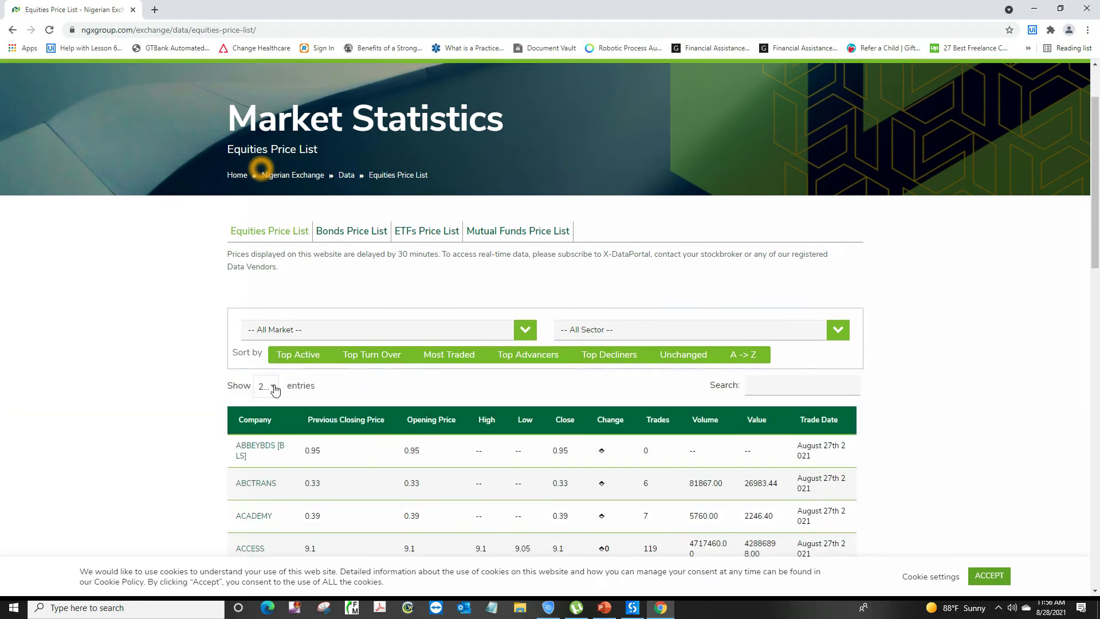
{"action": "left_click", "coordinate": [274, 389]}
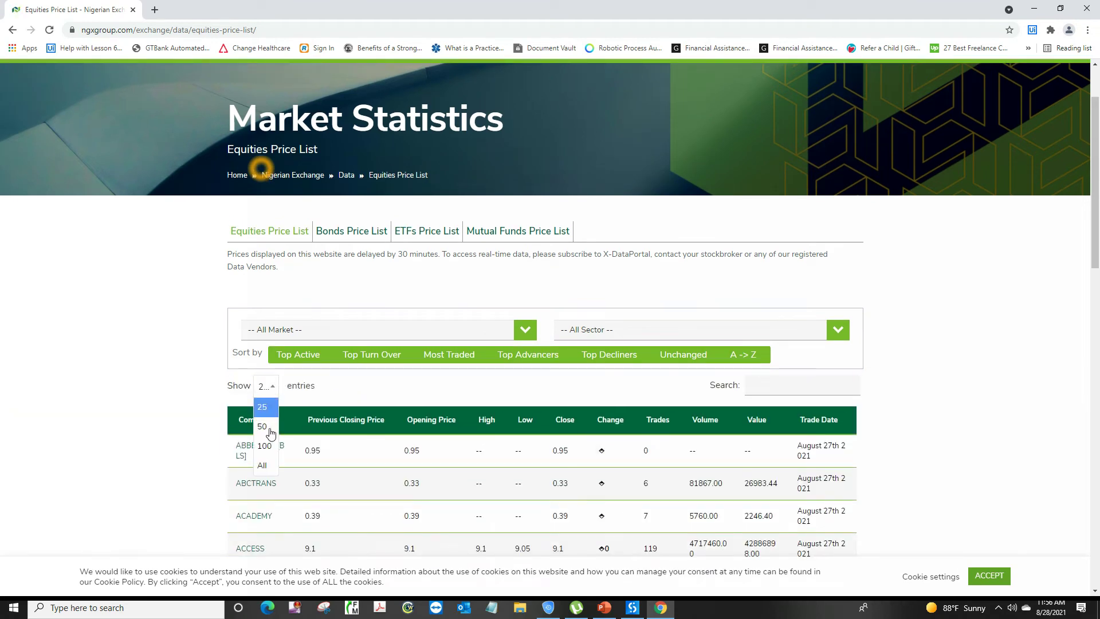
{"action": "left_click", "coordinate": [265, 465]}
{"action": "scroll", "coordinate": [550, 412], "scroll_direction": "down", "scroll_amount": 4}
{"action": "scroll", "coordinate": [559, 383], "scroll_direction": "down", "scroll_amount": 4}
{"action": "scroll", "coordinate": [275, 160], "scroll_direction": "down", "scroll_amount": 1}
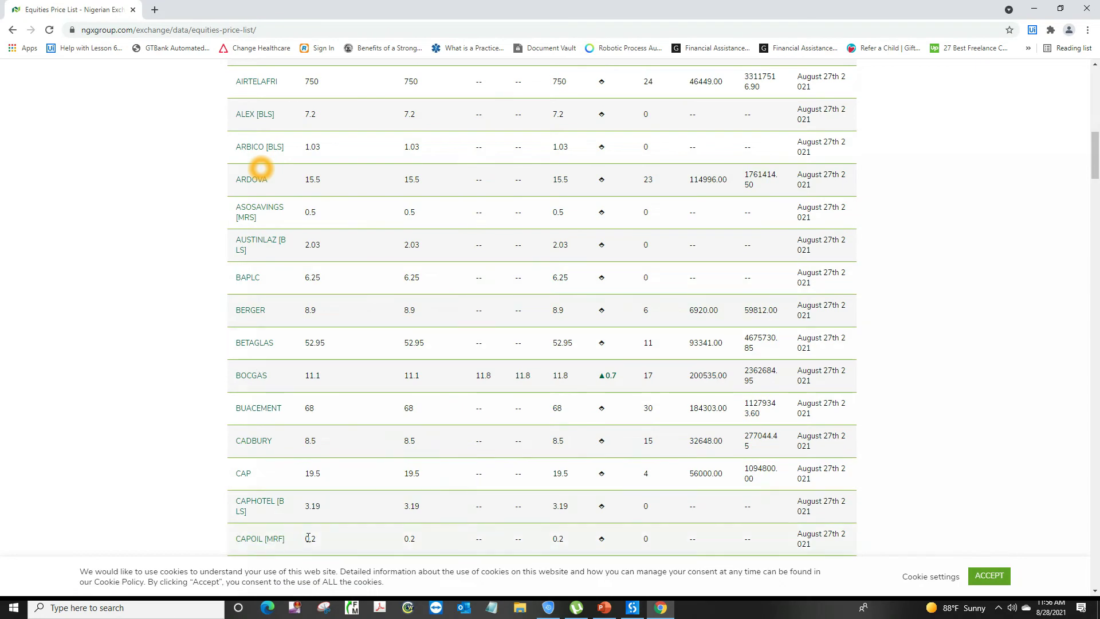
{"action": "scroll", "coordinate": [332, 287], "scroll_direction": "up", "scroll_amount": 8}
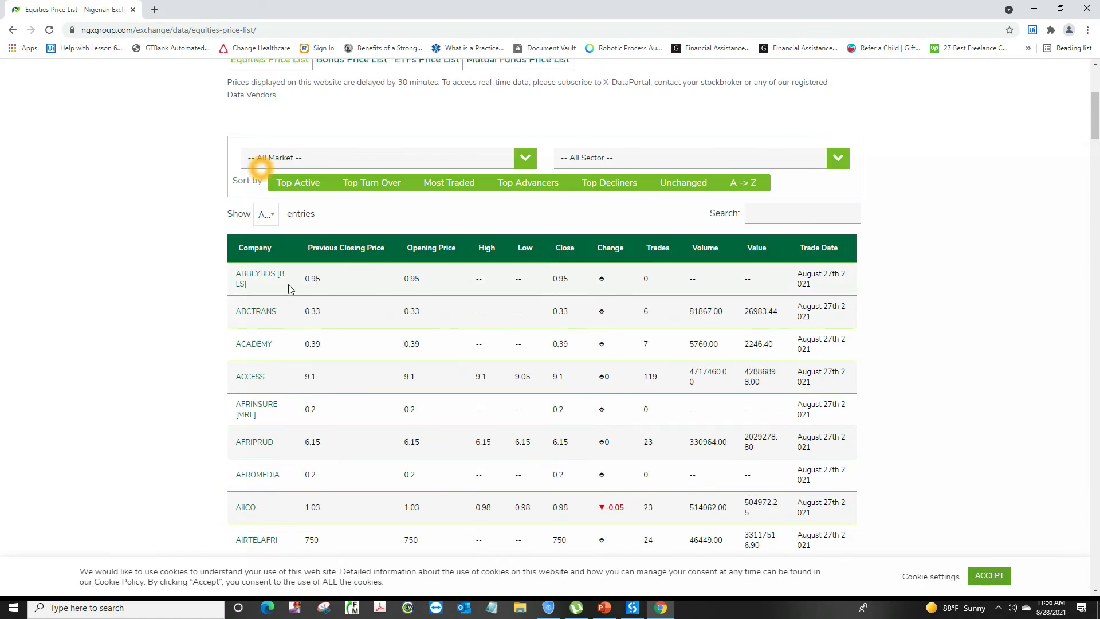
{"action": "scroll", "coordinate": [289, 288], "scroll_direction": "down", "scroll_amount": 12}
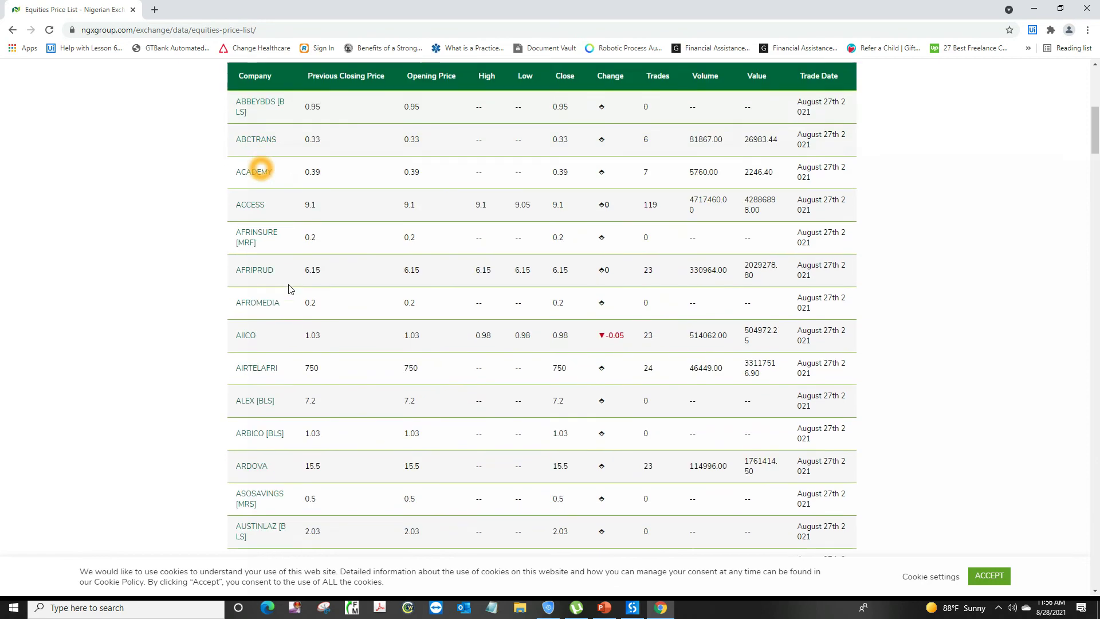
Look through the remaining companies in the Equities Price List and leave Chrome for the PowerPoint slide.
{"action": "scroll", "coordinate": [289, 288], "scroll_direction": "down", "scroll_amount": 20}
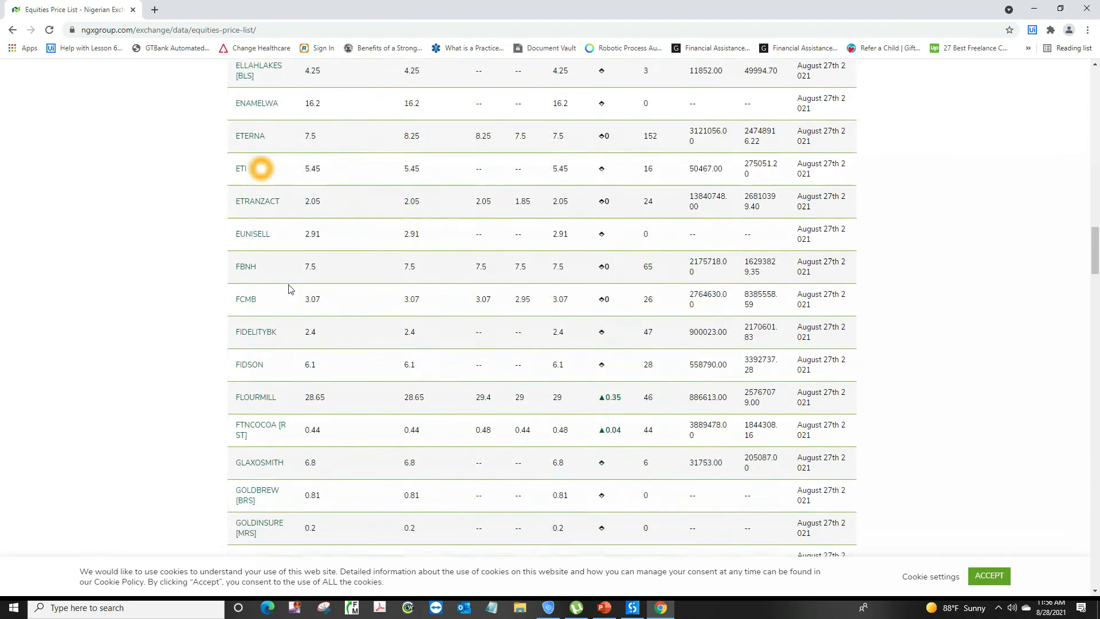
{"action": "scroll", "coordinate": [289, 288], "scroll_direction": "down", "scroll_amount": 13}
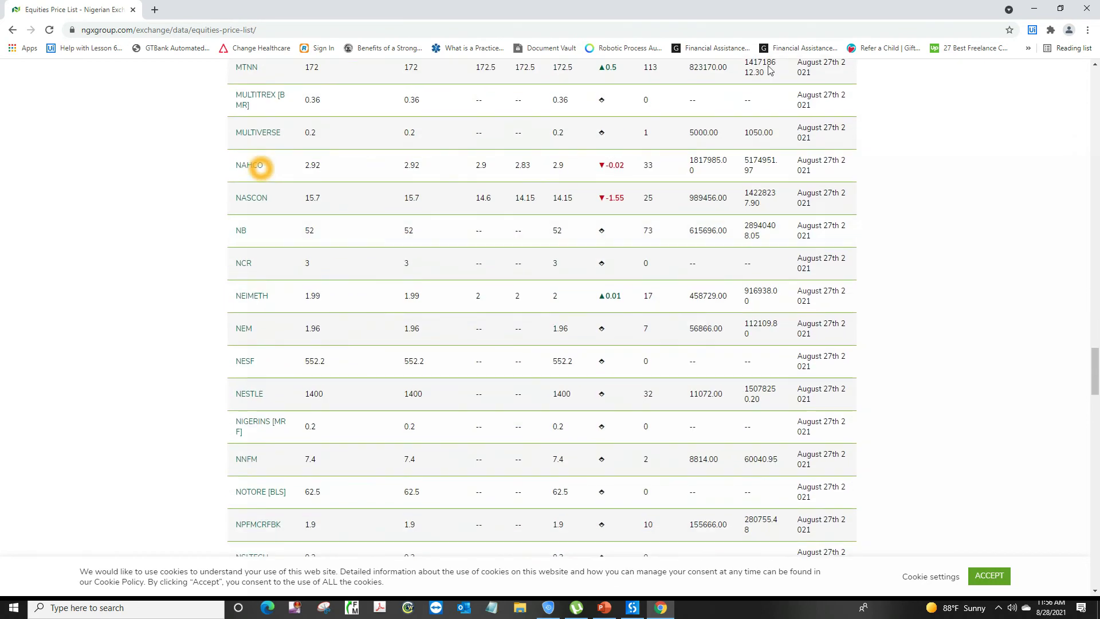
{"action": "left_click", "coordinate": [1072, 11]}
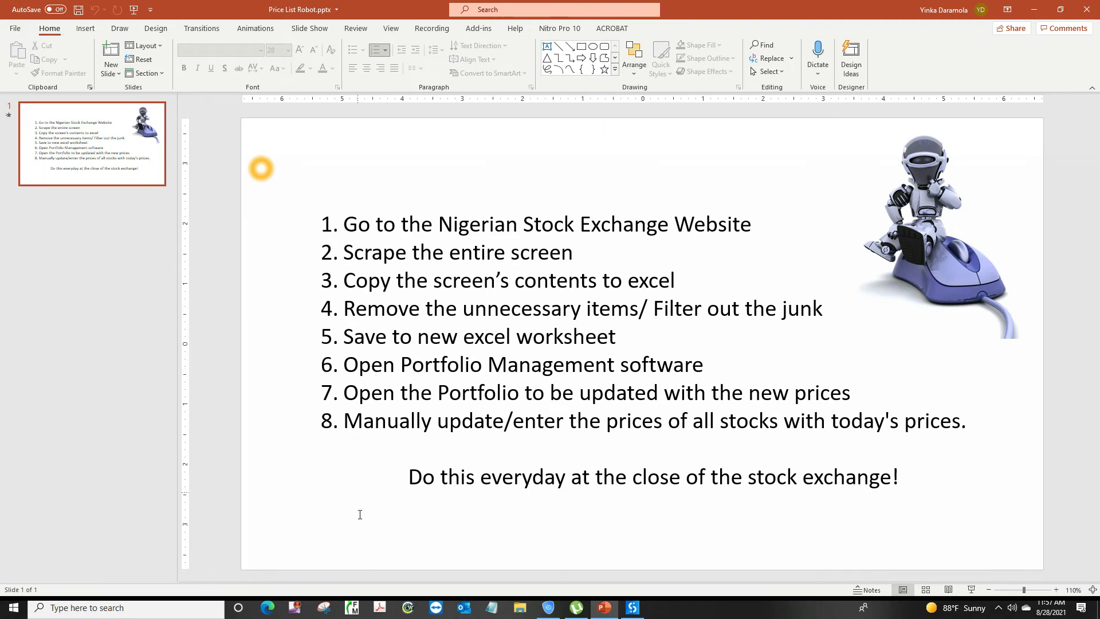
Point out slide items 6 and 7 about opening the portfolio software and portfolio, and highlight item 8 about manually updating stock prices.
{"action": "left_click", "coordinate": [346, 360]}
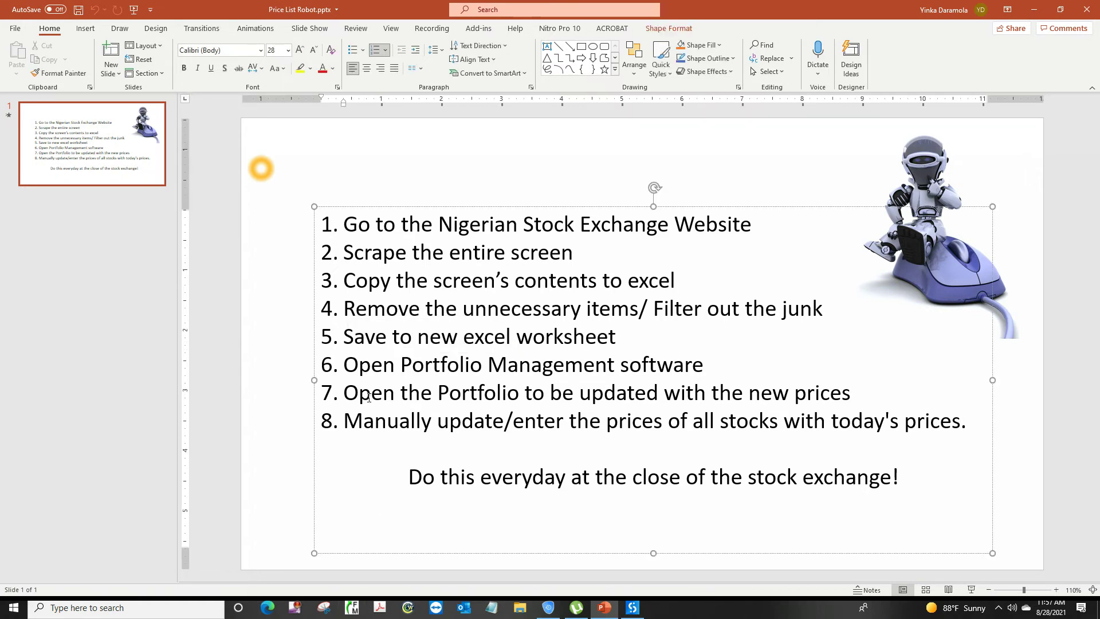
{"action": "left_click", "coordinate": [350, 392]}
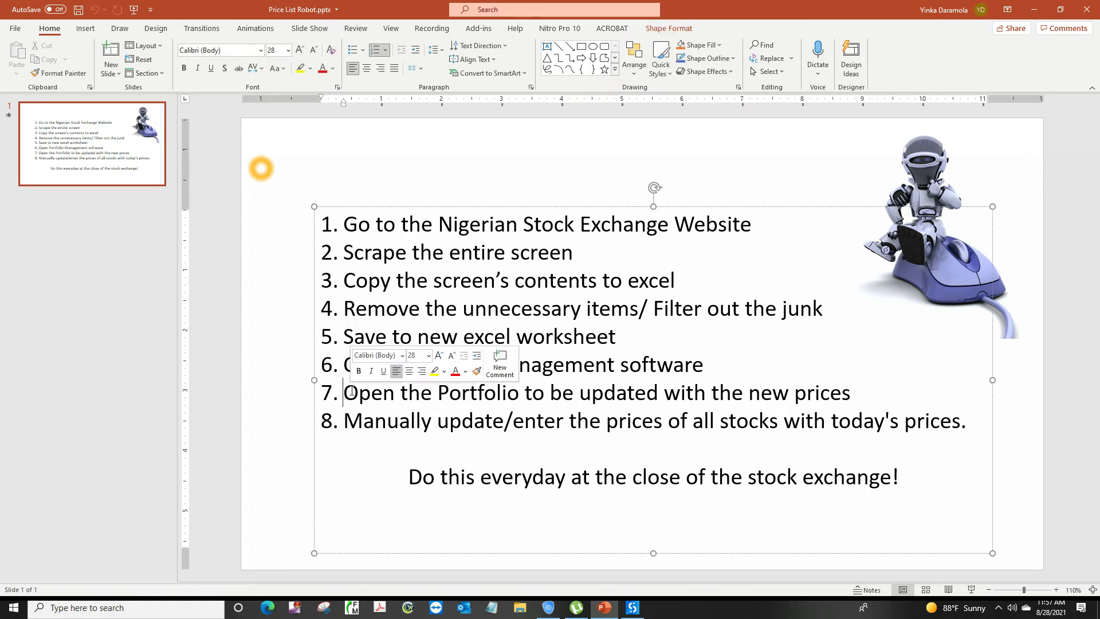
{"action": "left_click", "coordinate": [441, 153]}
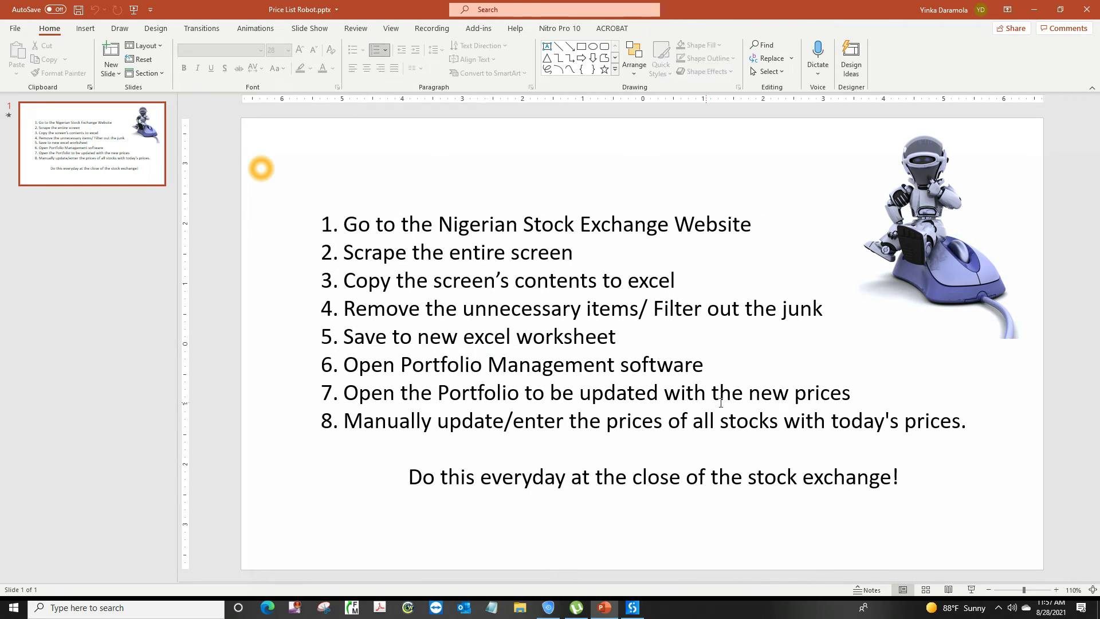
{"action": "left_click_drag", "start_coordinate": [343, 421], "coordinate": [961, 429]}
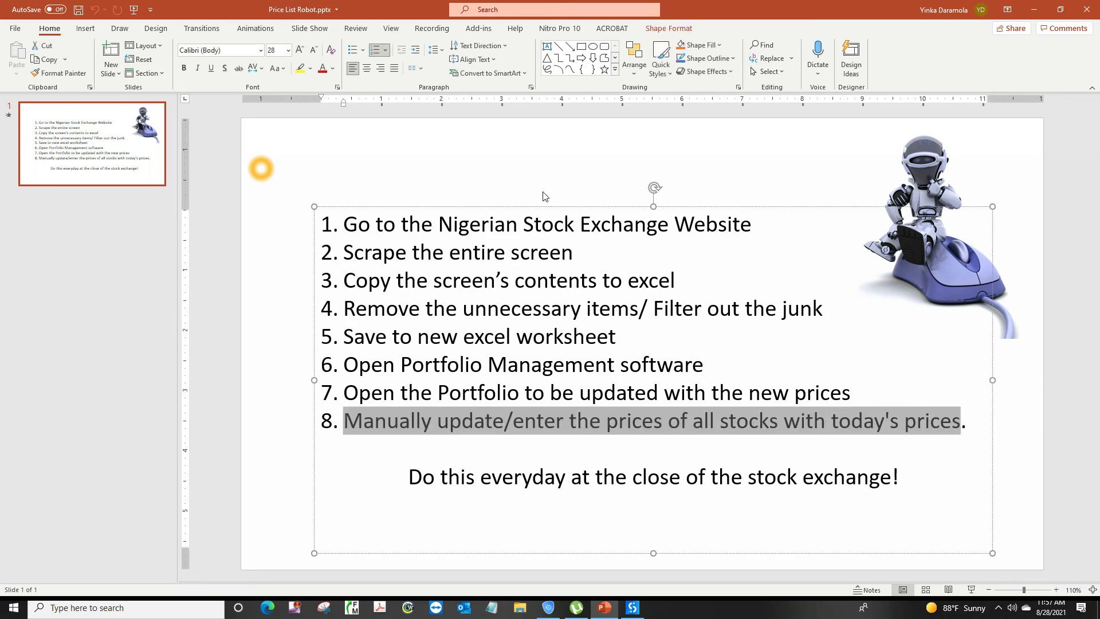
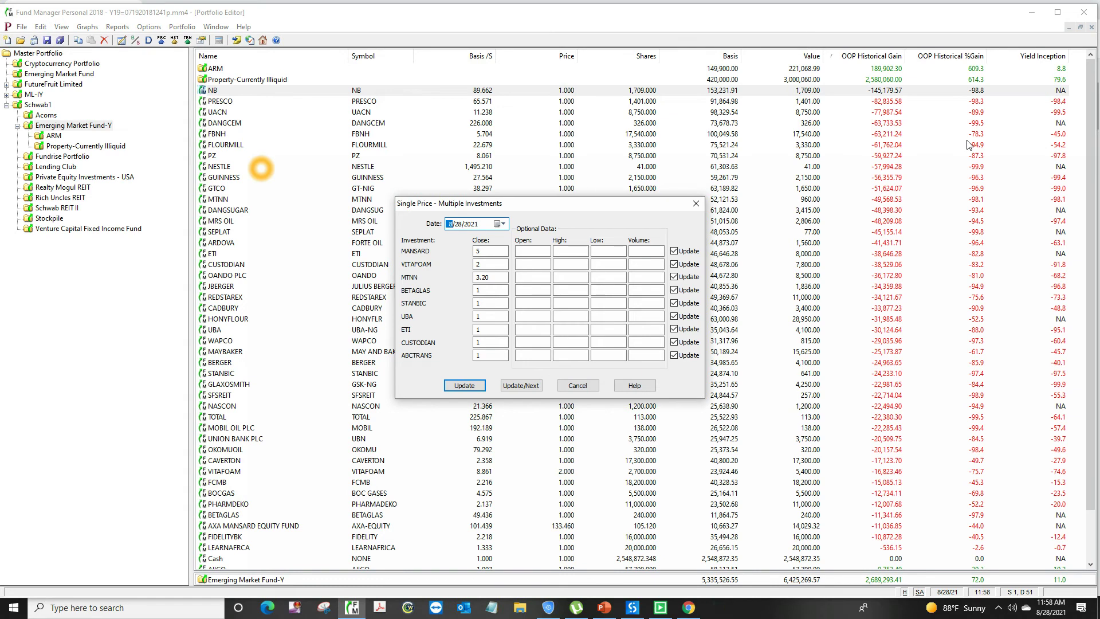
Set the closing prices of MANSARD to 0.87, VITAFOAM 16.4, MTNN 172.5, BETAGLAS 52.95, STANBIC 41, UBA 7.5, ETI 5.45, CUSTODIAN 6.35, ABCTRANS 0.33 and FBNH 7.5.
{"action": "type", "text": "0.8716.4172.552.957.55.456.35"}
{"action": "left_click", "coordinate": [521, 387]}
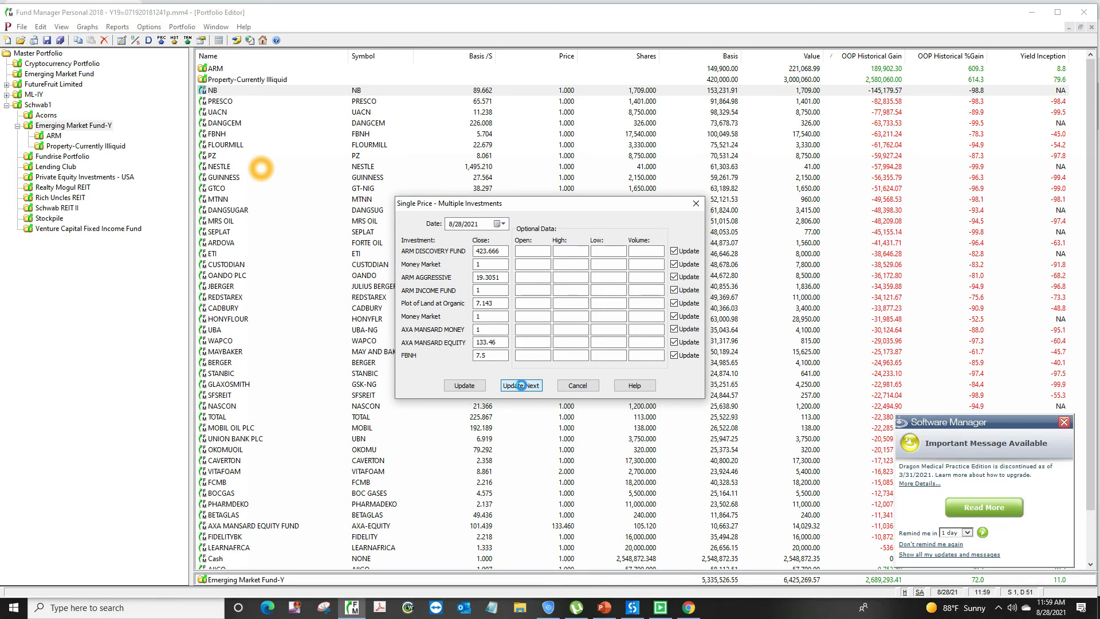
{"action": "left_click", "coordinate": [521, 385]}
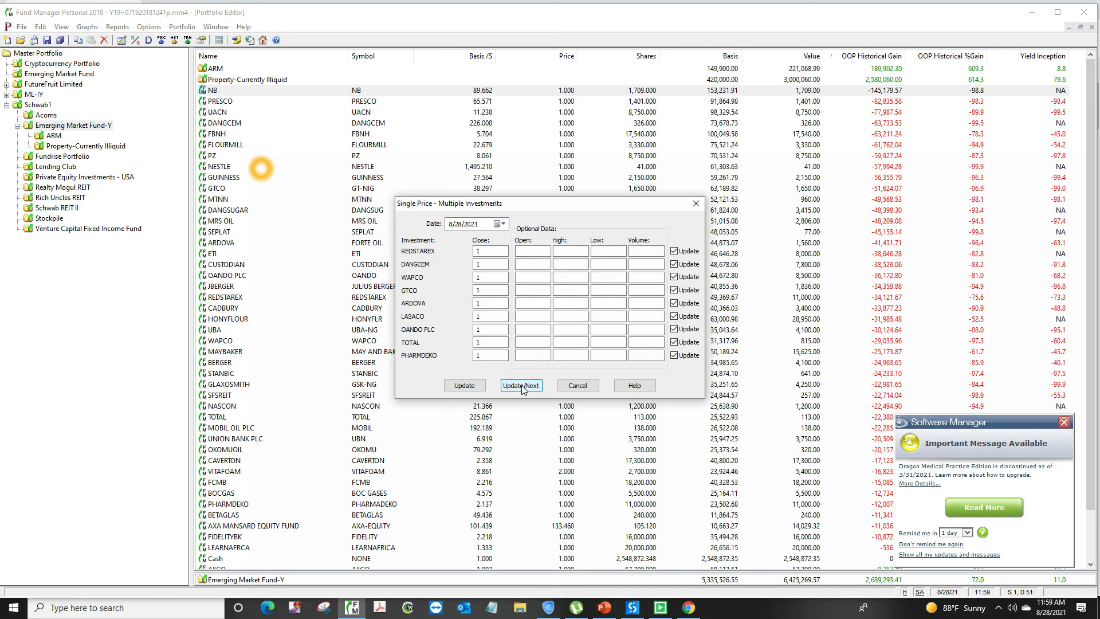
Set closing prices: REDSTAREX 3.33, DANGCEM 249.6, WAPCO 22, GTCO 27.55, ARDOVA 15.5, LASACO 1.54, TOTAL 199.2 and PHARMDEKO 1.71, and apply them.
{"action": "type", "text": "3.33"}
{"action": "key", "text": "Tab"}
{"action": "type", "text": "249.6"}
{"action": "key", "text": "Tab"}
{"action": "type", "text": "27.55"}
{"action": "key", "text": "Tab"}
{"action": "type", "text": "15.5"}
{"action": "key", "text": "Tab"}
{"action": "type", "text": "1.54"}
{"action": "key", "text": "Tab"}
{"action": "type", "text": "199.2"}
{"action": "left_click", "coordinate": [521, 386]}
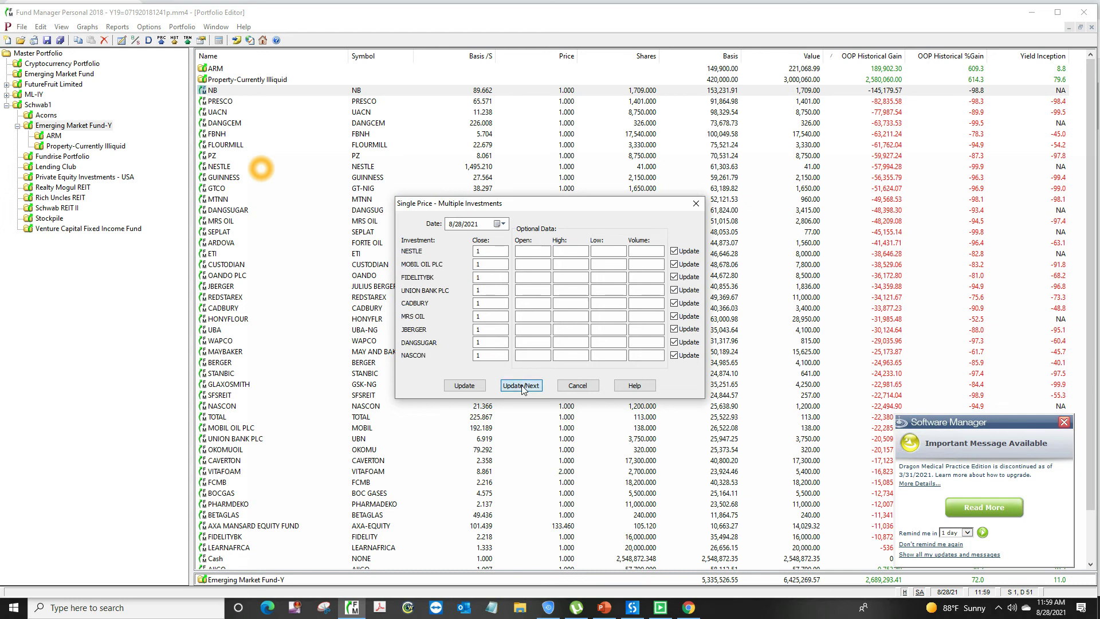
Set closing prices: NESTLE 1400, FIDELITYBK 2.4, CADBURY 8.5, JBERGER 25, DANGSUGAR 17.85 and NASCON 14.15, and apply them.
{"action": "type", "text": "400"}
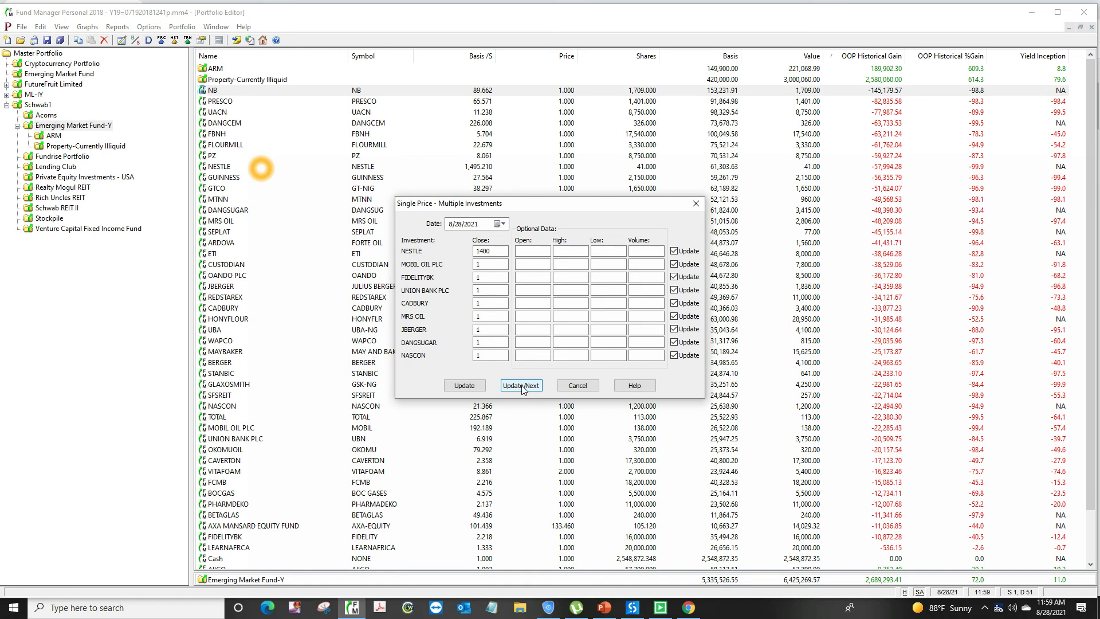
{"action": "type", "text": "2.4"}
{"action": "type", "text": "8.5"}
{"action": "type", "text": "7.85"}
{"action": "type", "text": "4.15"}
{"action": "left_click", "coordinate": [521, 385]}
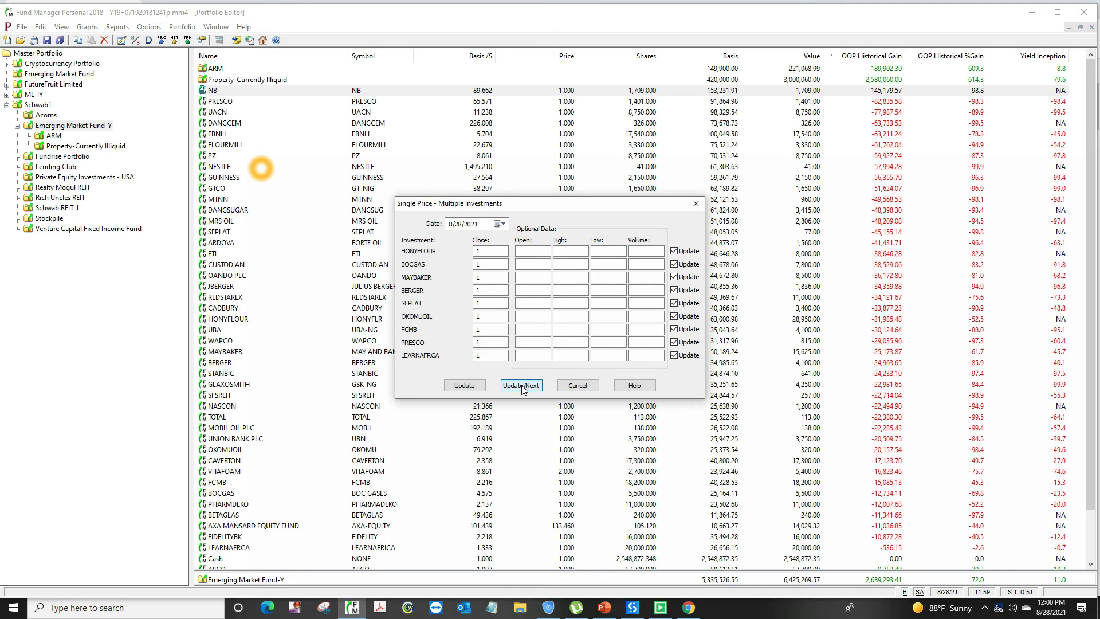
Set closing prices: HONYFLOUR 3.55, MAYBAKER 4.8, BERGER 8.9, SEPLAT 759.7, OKOMUOIL 110, FCMB 3.07, PRESCO 73 and LEARNAFRCA 1.41, and apply them.
{"action": "type", "text": "3.55"}
{"action": "type", "text": "1.8"}
{"action": "type", "text": "8.9"}
{"action": "type", "text": "759.7"}
{"action": "type", "text": "10"}
{"action": "type", "text": "3.07"}
{"action": "type", "text": "73"}
{"action": "left_click", "coordinate": [521, 386]}
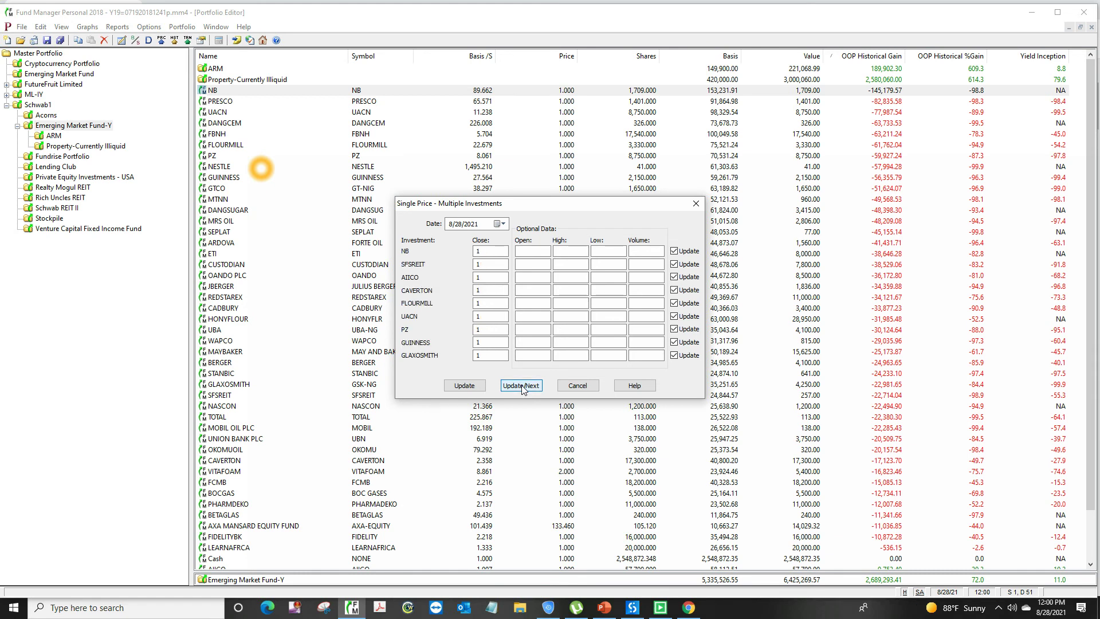
Set closing prices: NB 52, SFSREIT 67.9, AIICO 0.98, CAVERTON 1.85, FLOURMILL 29, UACN 10.95, PZ 5.75, GUINNESS 31 and GLAXOSMITH 6.8, and finish the price update.
{"action": "type", "text": "52"}
{"action": "key", "text": "Tab"}
{"action": "type", "text": "67.9"}
{"action": "key", "text": "Tab"}
{"action": "type", "text": "0.98"}
{"action": "key", "text": "Tab"}
{"action": "type", "text": "1.85"}
{"action": "key", "text": "Tab"}
{"action": "type", "text": "10.95"}
{"action": "key", "text": "Tab"}
{"action": "type", "text": "5.75"}
{"action": "key", "text": "Tab"}
{"action": "type", "text": "31"}
{"action": "left_click", "coordinate": [521, 386]}
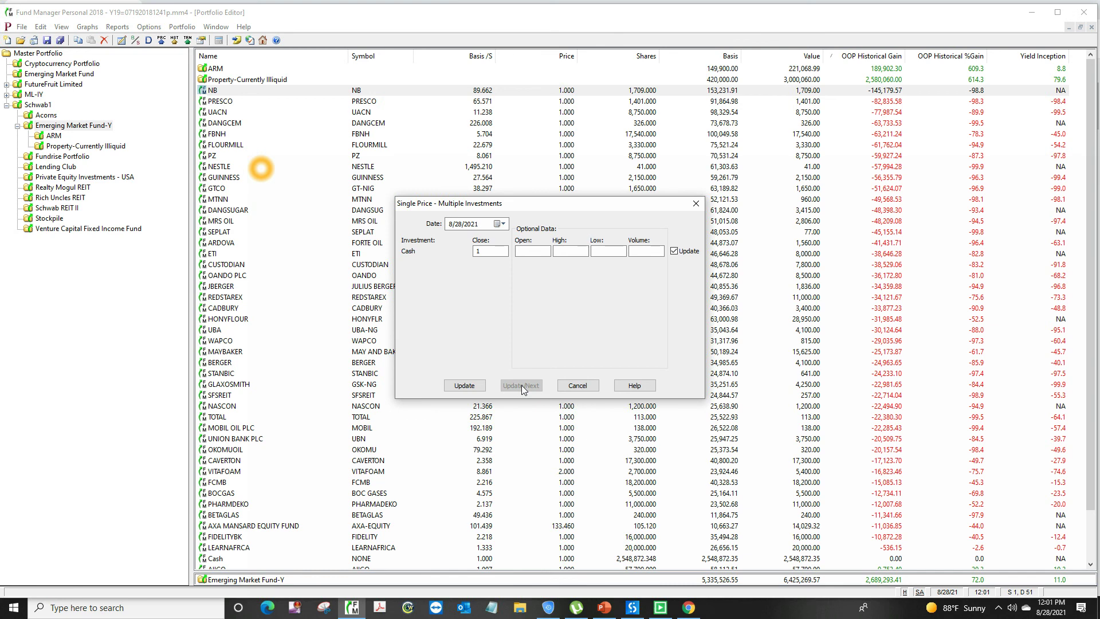
{"action": "left_click", "coordinate": [465, 386]}
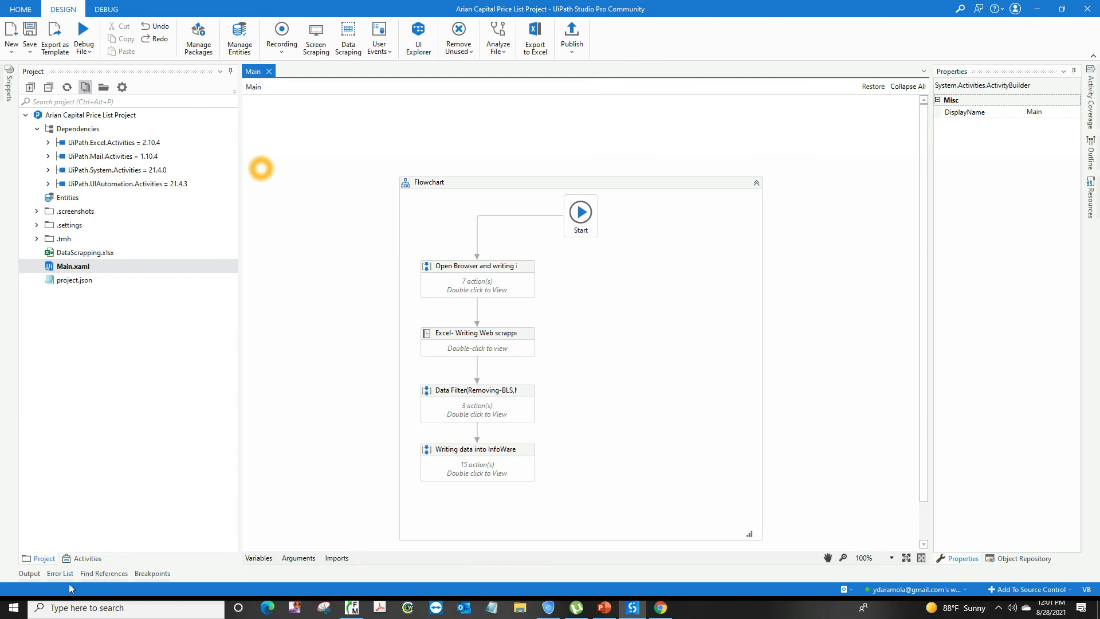
Check the project's execution log in UiPath Studio's output and return to the Fund Manager portfolio.
{"action": "left_click", "coordinate": [25, 573]}
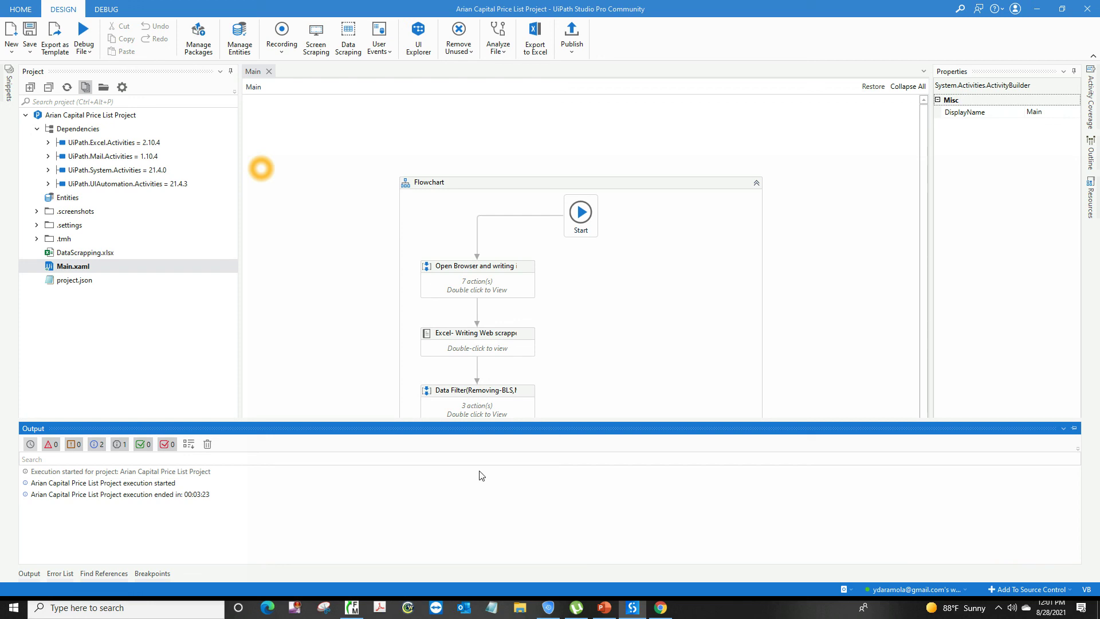
{"action": "left_click", "coordinate": [1034, 9]}
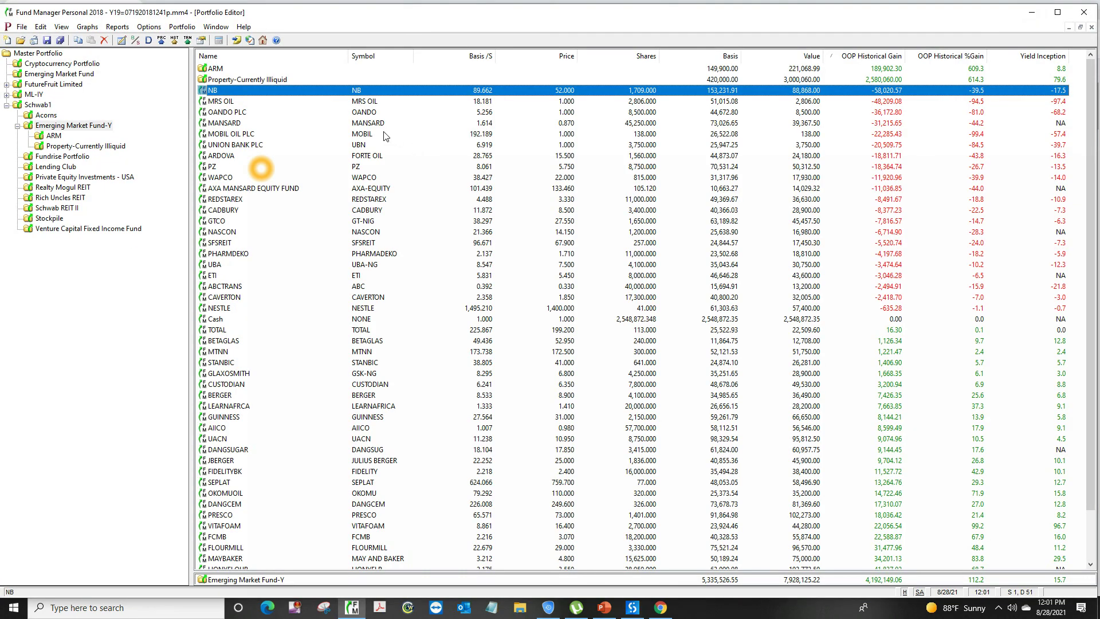